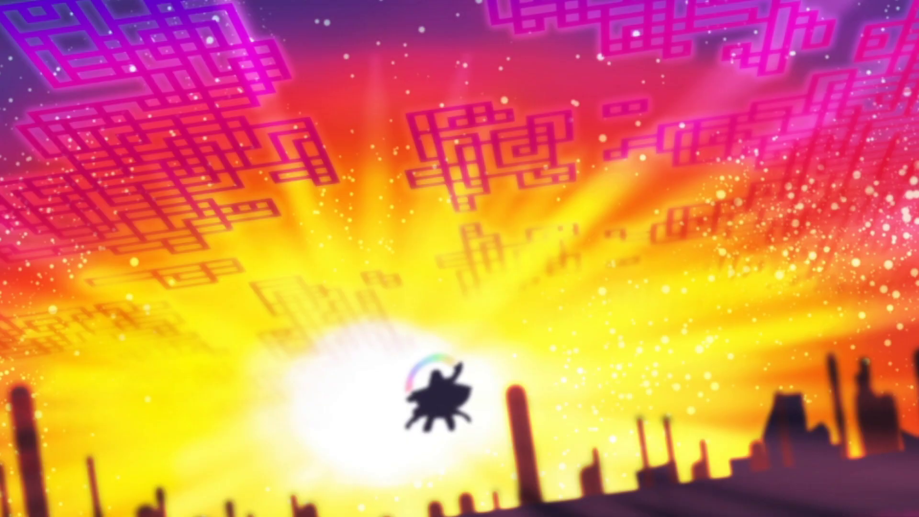
Step: Start a yay install of thcrap-steam-proton-wrapper-git, abort it at the sudo prompt, and clear the screen
key(ctrl+alt+t)
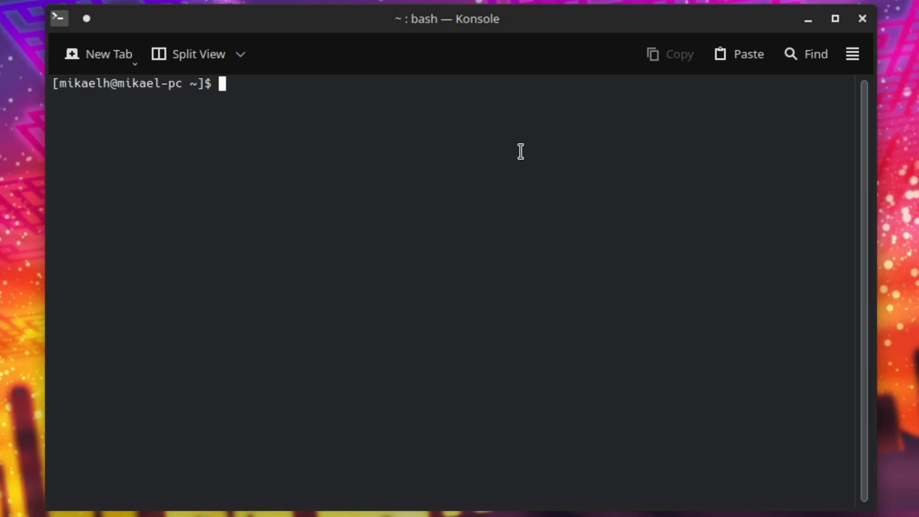
text(yay -S thcrap)
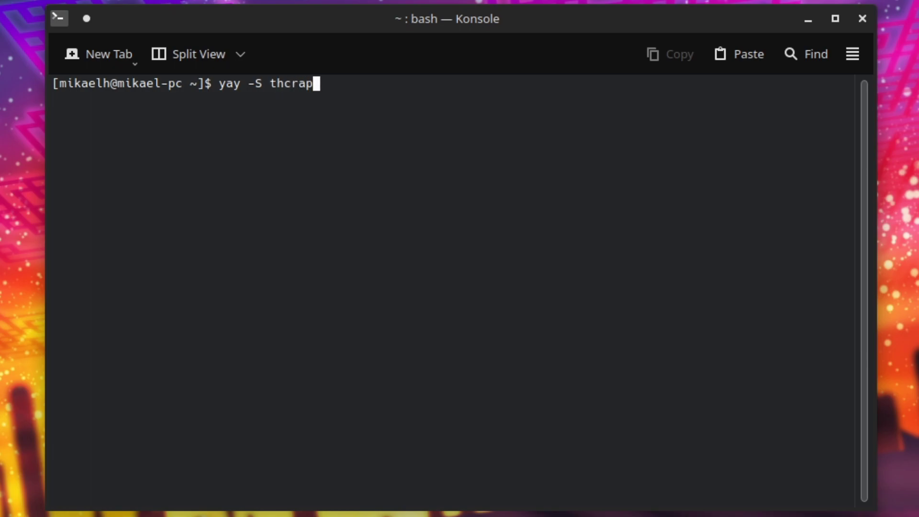
text(-steam-proton)
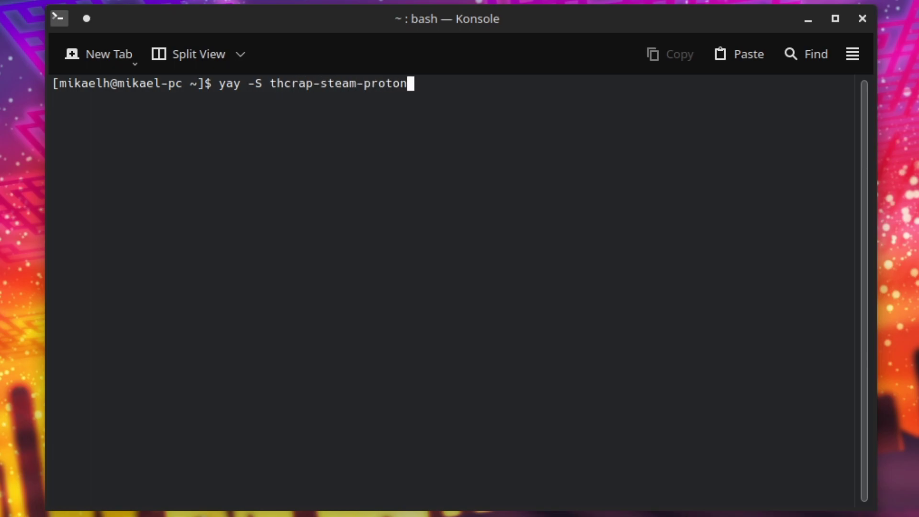
text(-wrapper-git)
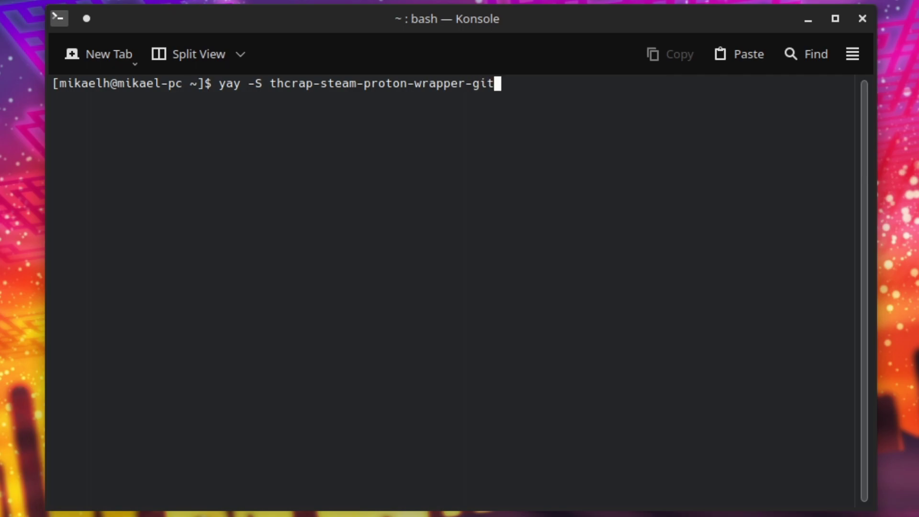
key(Return)
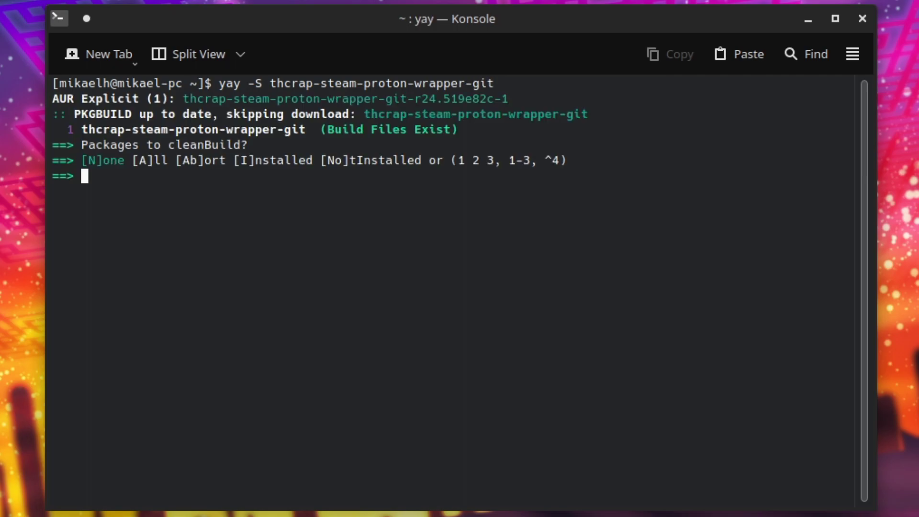
key(Return)
key(Return)
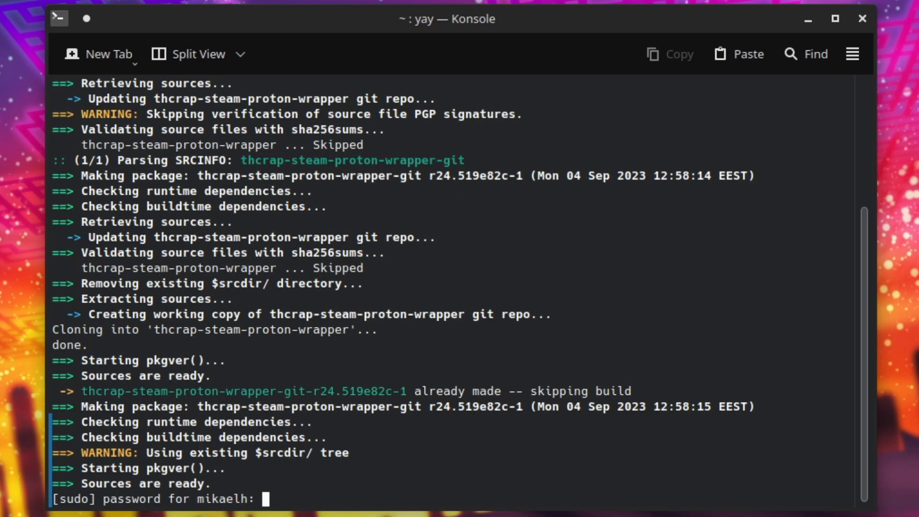
key(ctrl+c)
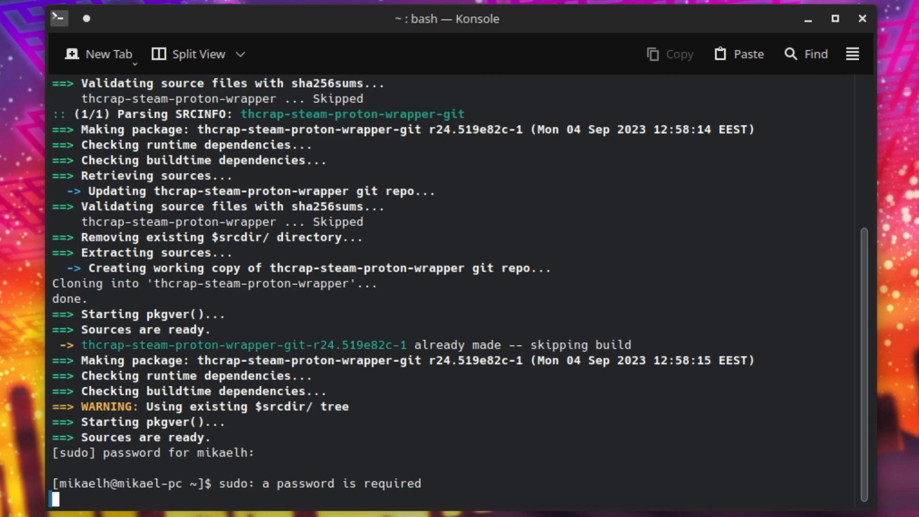
key(ctrl+l)
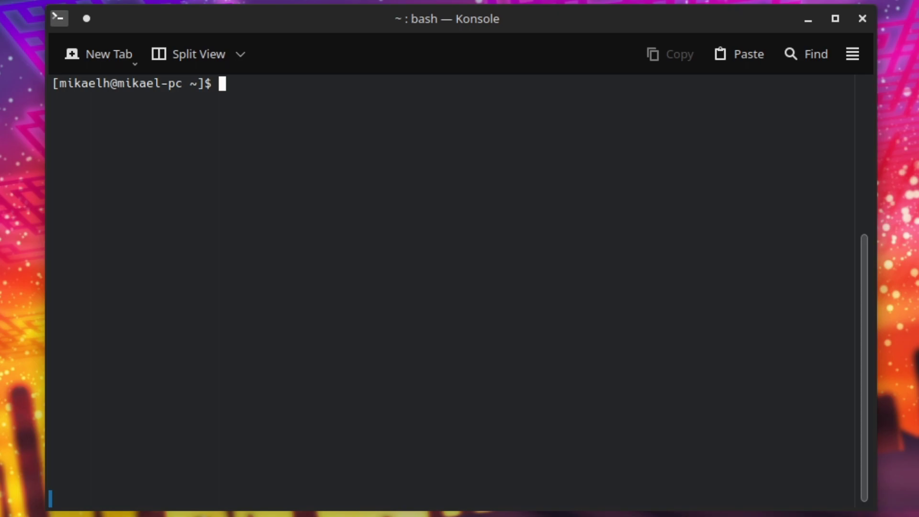
text(flatpak insaltl fla)
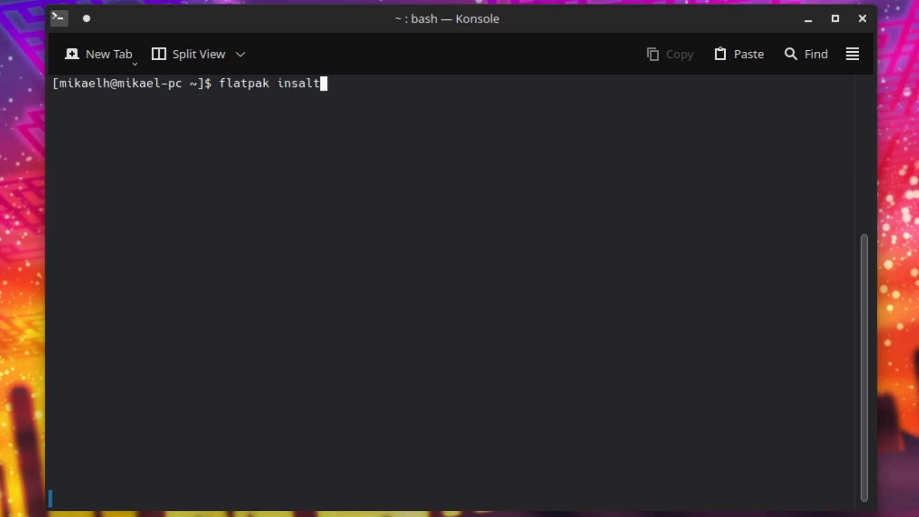
key(BackSpace)
key(BackSpace)
key(BackSpace)
key(BackSpace)
key(BackSpace)
key(BackSpace)
key(BackSpace)
key(BackSpace)
key(BackSpace)
key(BackSpace)
key(BackSpace)
key(BackSpace)
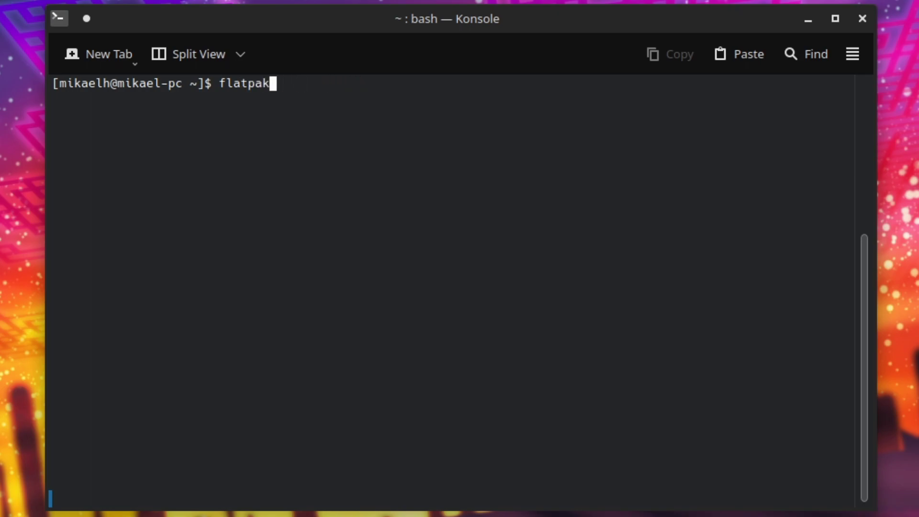
text(install flathub)
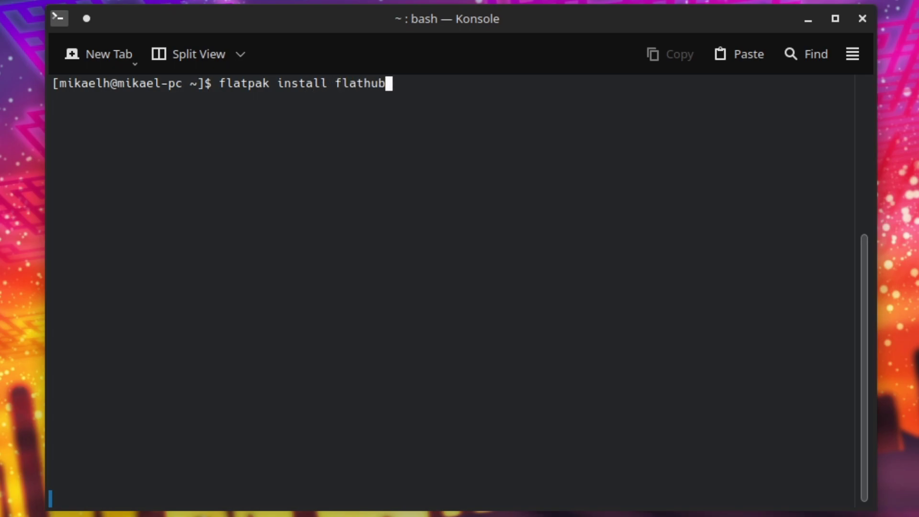
text( com.valve)
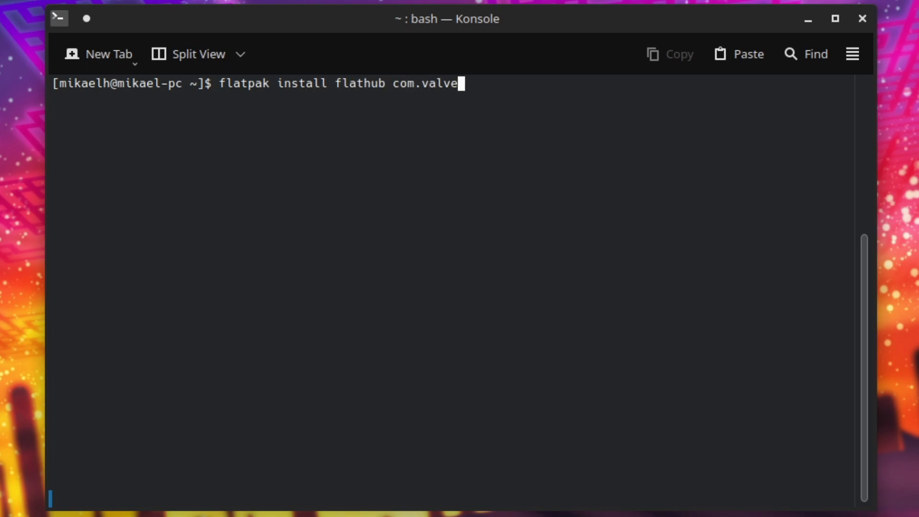
text(software)
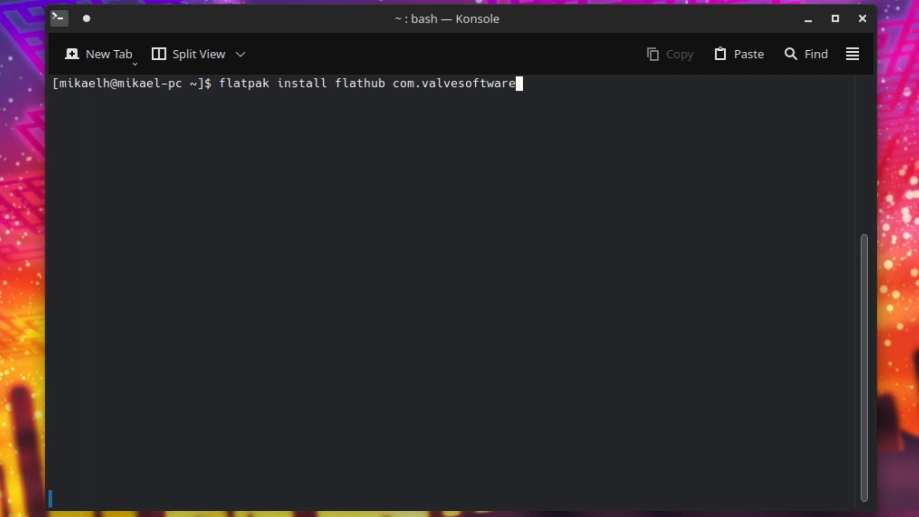
text(.Steam)
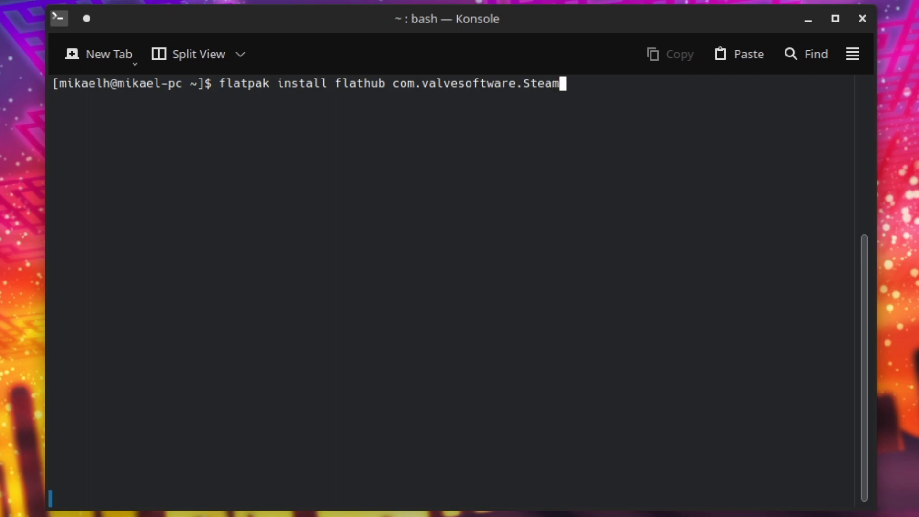
text(.Utility)
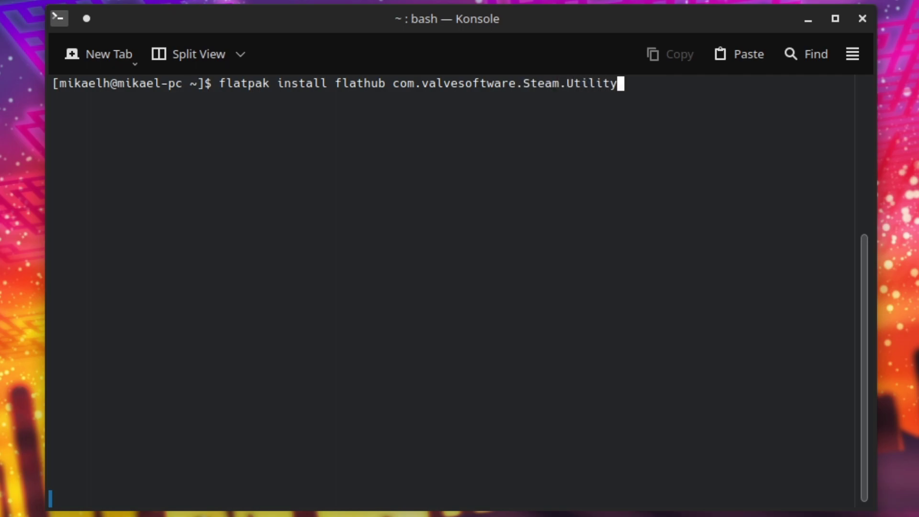
text(.thcarp)
key(BackSpace)
key(BackSpace)
key(BackSpace)
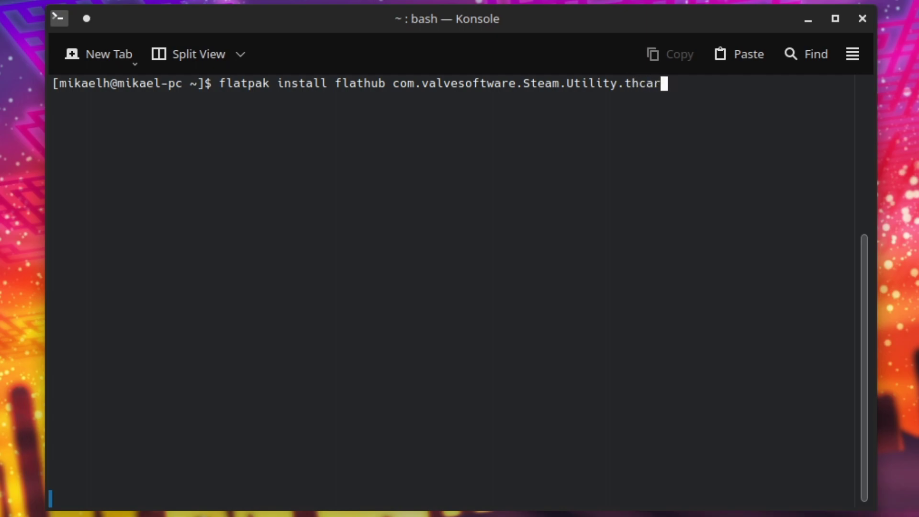
text(rap_steam_)
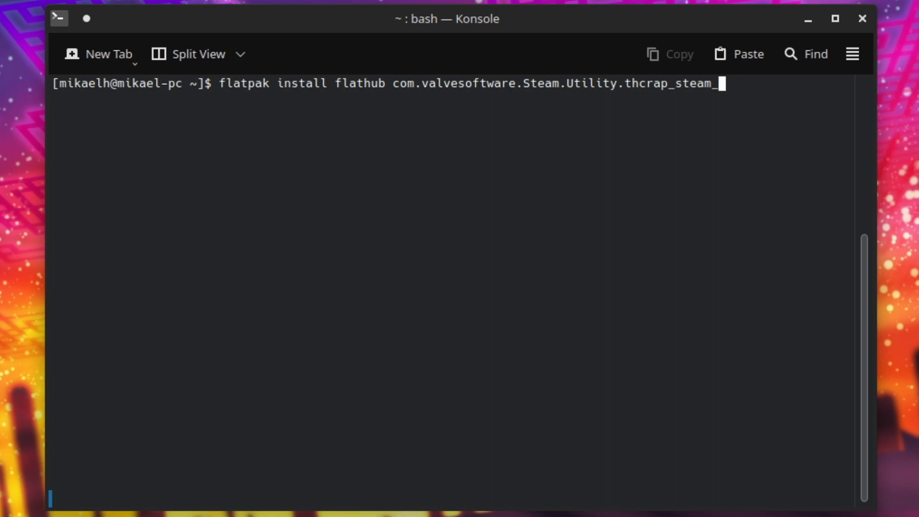
text(proton_wrapper)
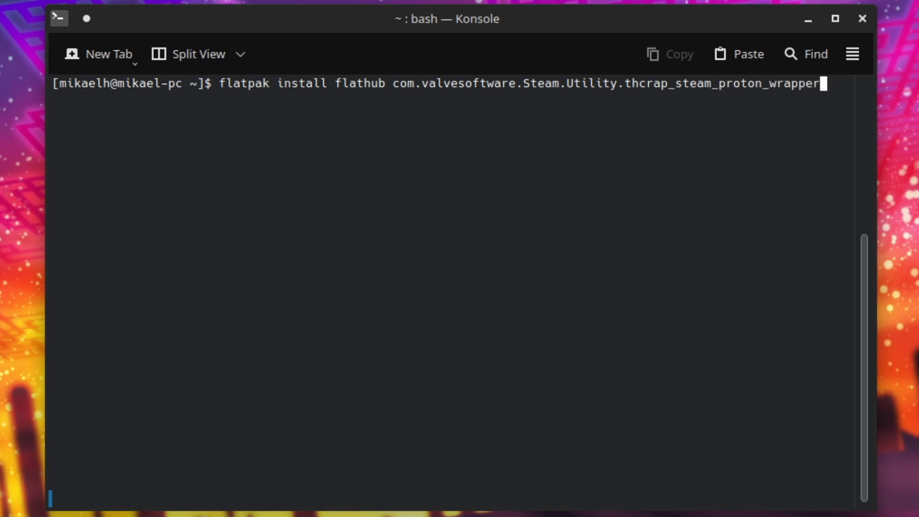
key(ctrl+u)
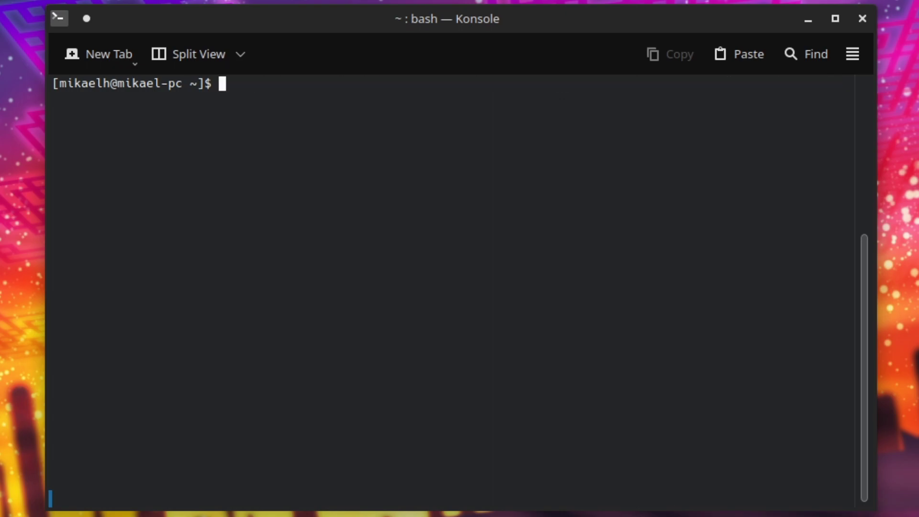
Step: Download the thcrap_proton script with curl -O and make it executable
text(curl -O)
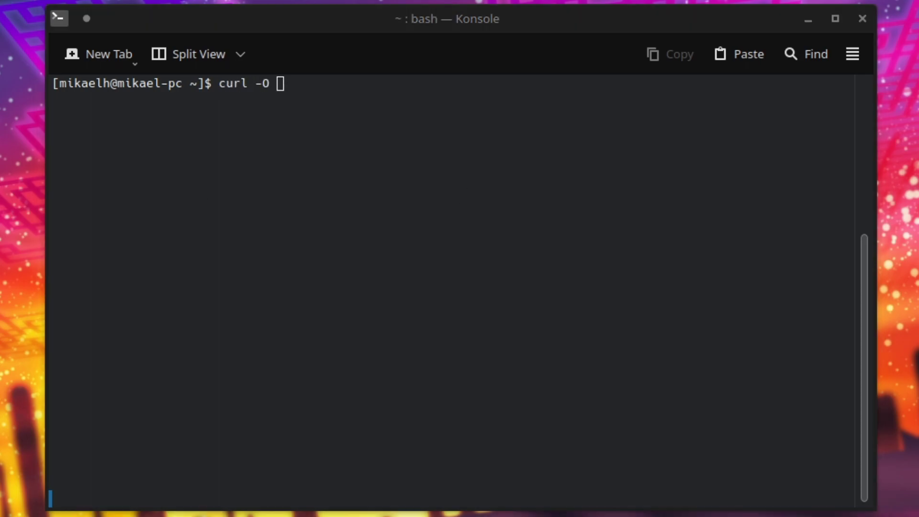
click(768, 57)
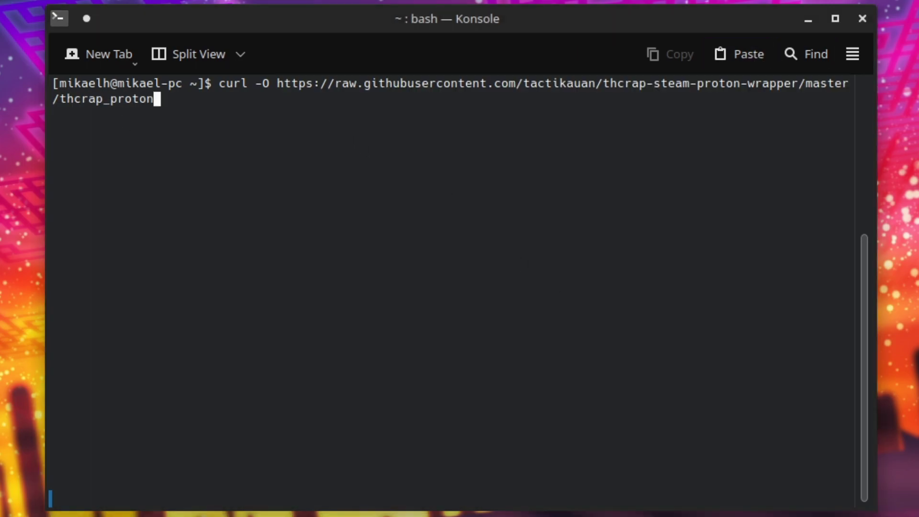
key(Return)
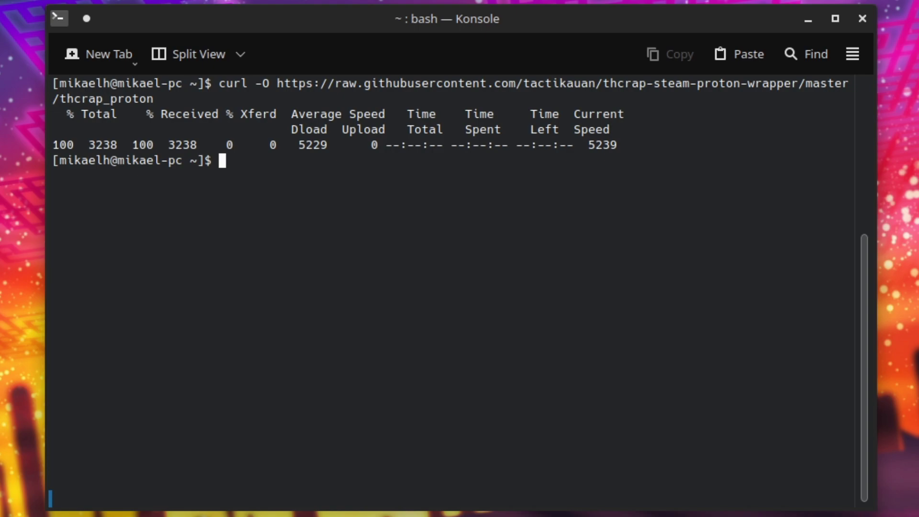
text(chmod +)
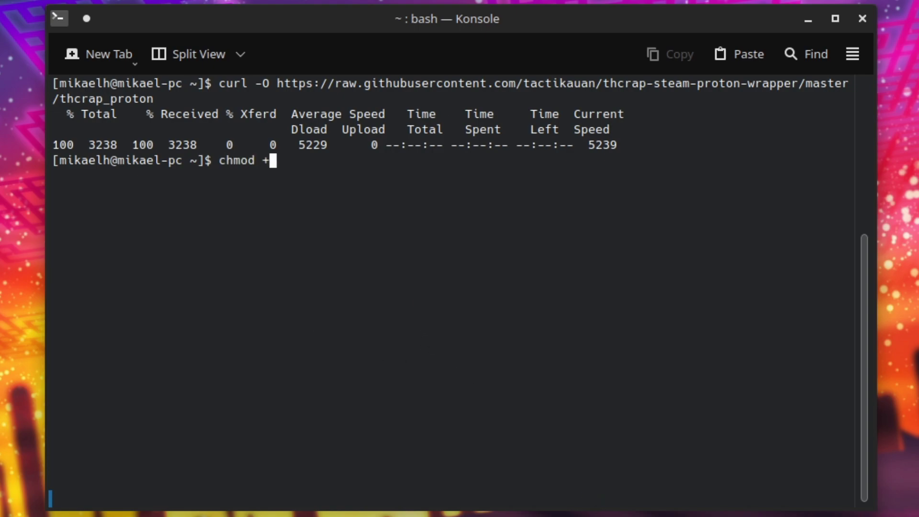
text(x thcrap_proo)
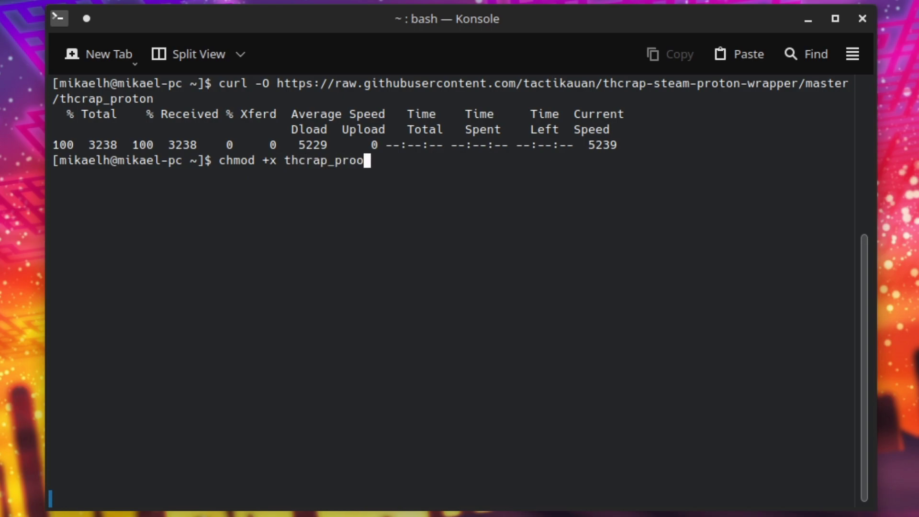
key(BackSpace)
key(Tab)
key(Return)
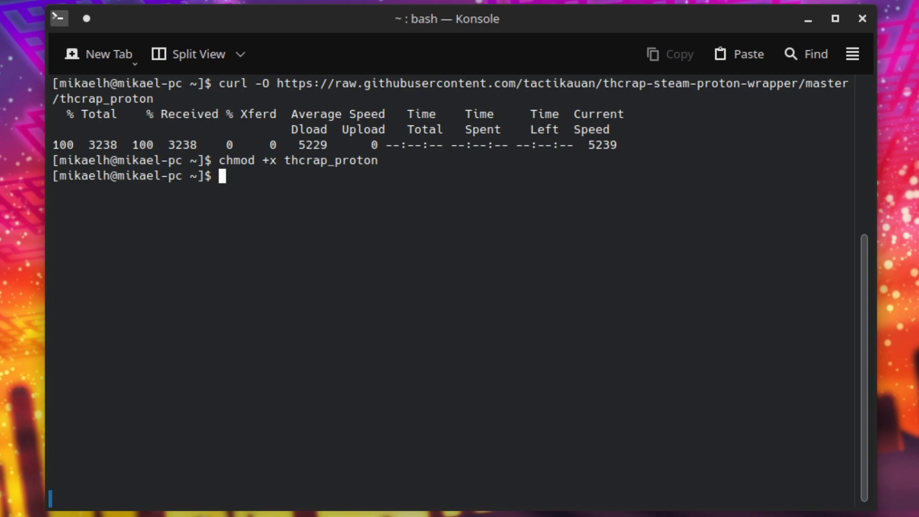
Step: Move thcrap_proton into /usr/local/bin with sudo, entering the administrator password
text(sudo mv thcra)
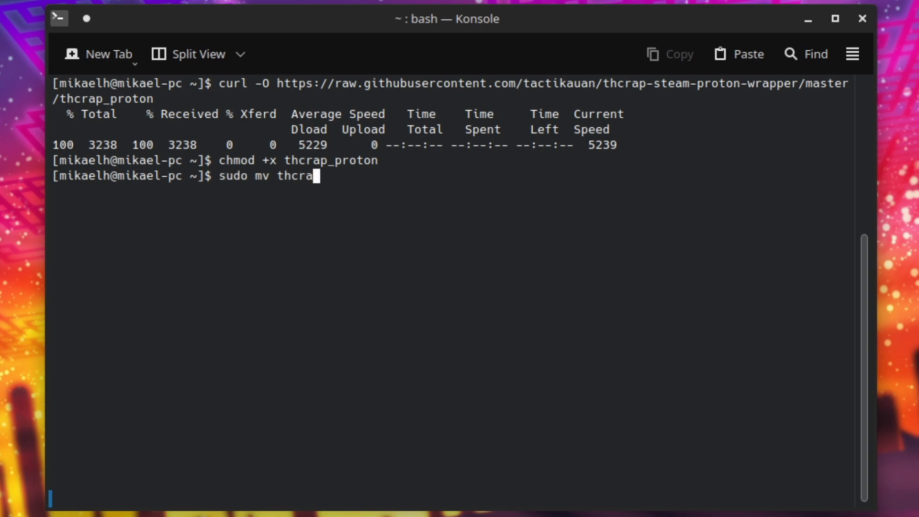
text(p_proton /usr/local/bin)
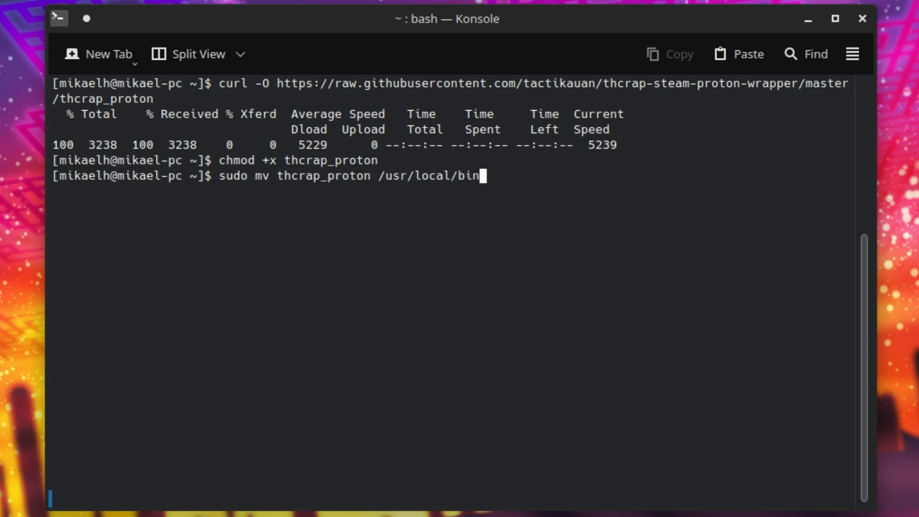
key(Return)
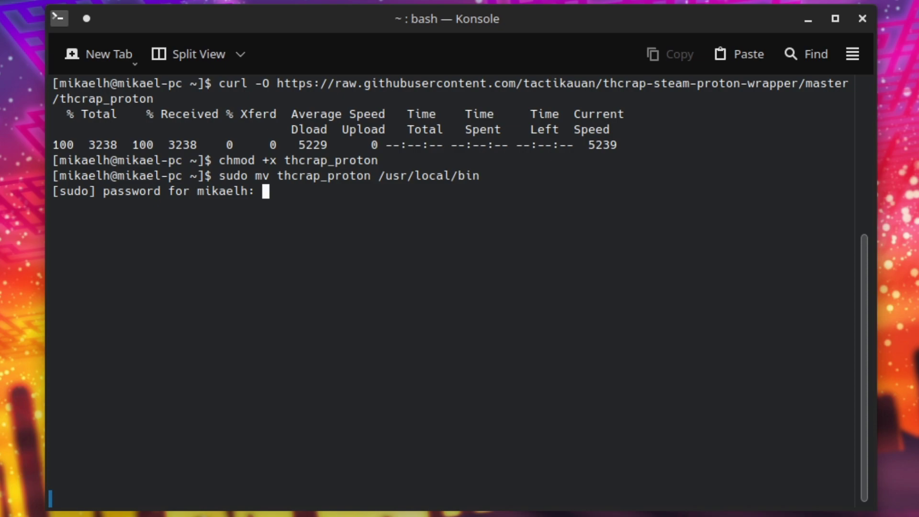
key(Return)
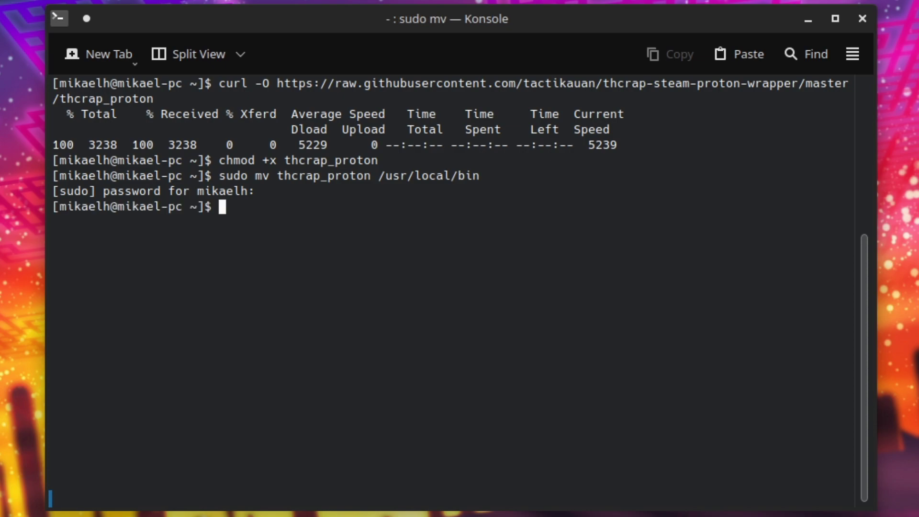
Step: Begin the command sudo nano /usr/local/bin/t to edit the script
text(thc)
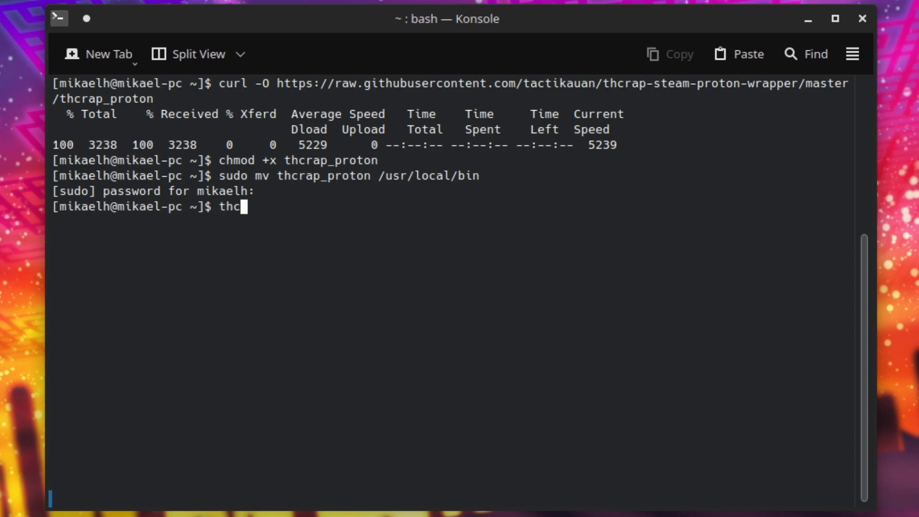
key(Tab)
key(BackSpace)
key(BackSpace)
key(BackSpace)
key(BackSpace)
key(BackSpace)
key(BackSpace)
key(BackSpace)
key(BackSpace)
key(BackSpace)
key(BackSpace)
key(BackSpace)
key(BackSpace)
key(BackSpace)
key(BackSpace)
text(nan)
key(BackSpace)
key(BackSpace)
key(BackSpace)
text(sudo nano /)
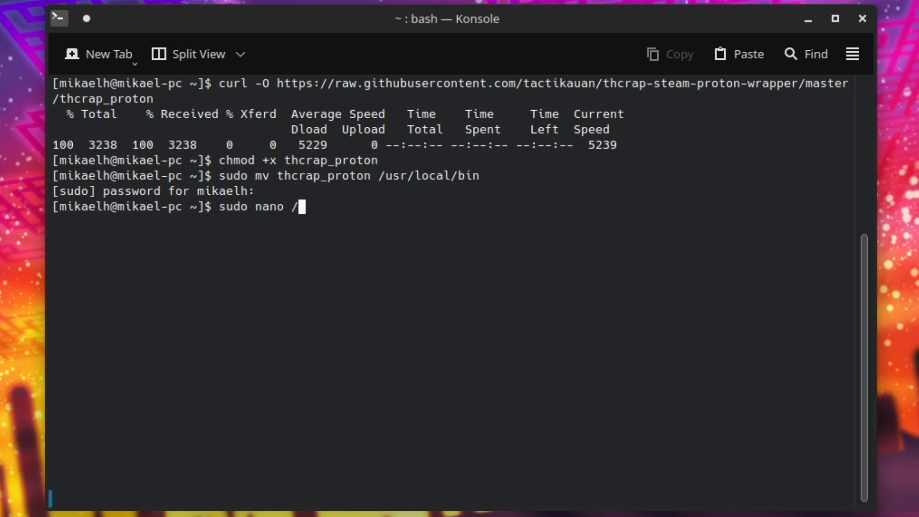
text(usr/local/)
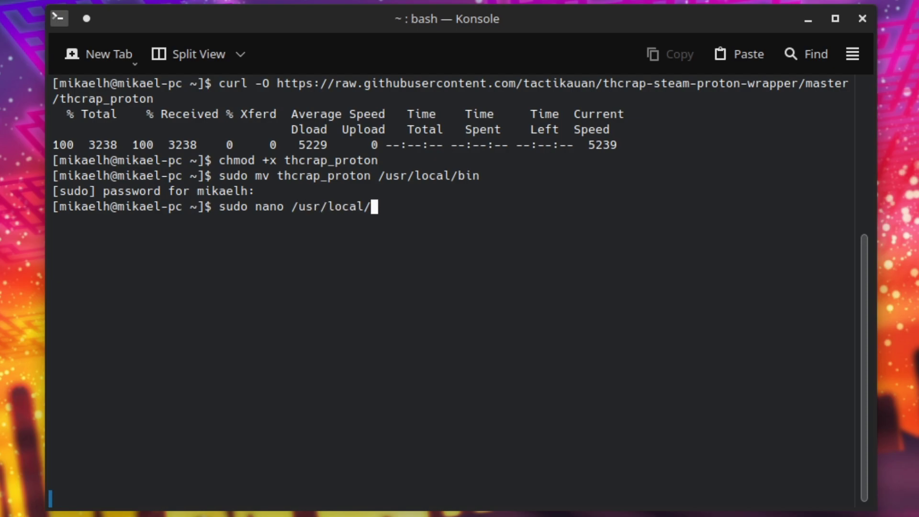
text(bin/t)
Step: Open /usr/local/bin/thcrap_proton in nano and inspect the THCRAP_FOLDER path and THCRAP_CONFIG line
key(Tab)
key(Return)
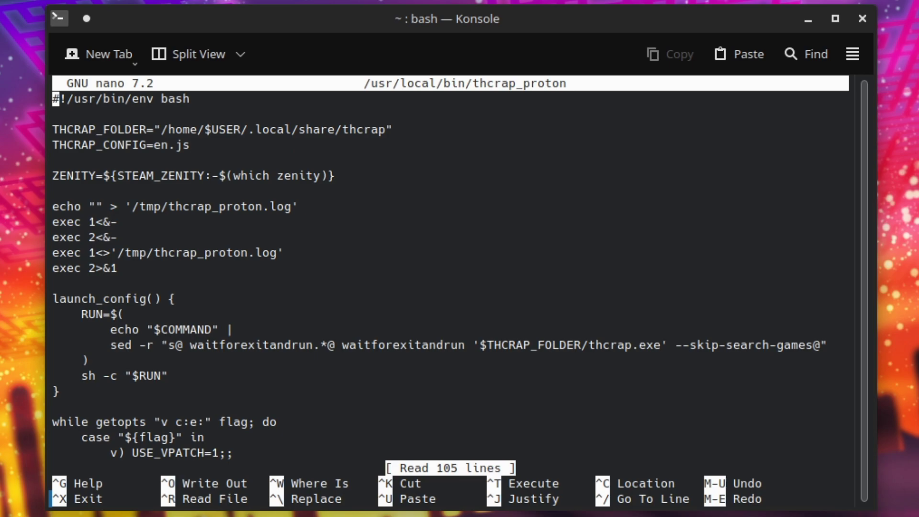
click(56, 129)
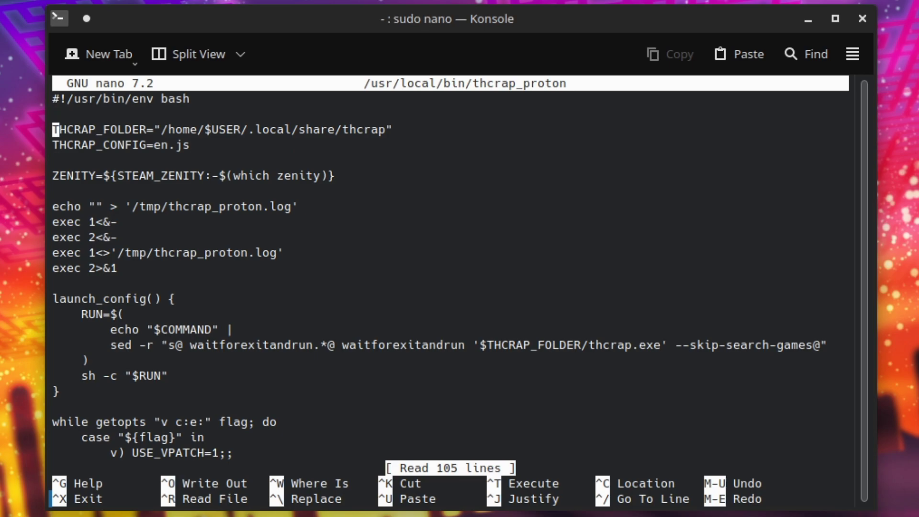
key(Right)
key(Right)
key(Right)
key(Right)
key(Right)
key(Right)
key(Right)
key(Right)
key(Right)
key(Right)
key(Right)
key(Right)
key(Right)
key(Right)
key(Right)
key(Right)
key(Right)
key(Right)
key(Right)
key(Right)
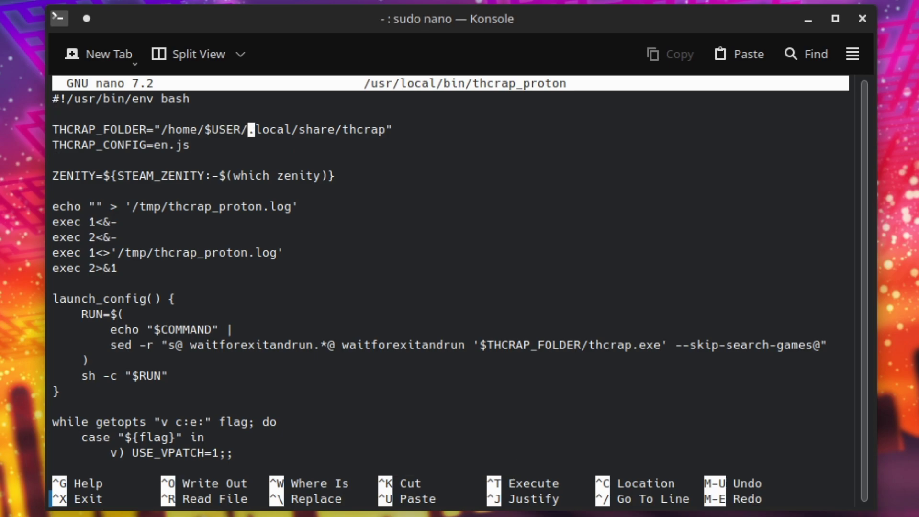
key(Right)
key(Right)
key(Right)
key(Right)
key(Right)
key(Right)
key(Right)
key(Right)
key(Right)
key(Right)
key(Right)
key(Right)
key(Right)
key(Right)
key(Right)
key(Right)
key(Right)
key(Left)
key(Left)
key(Left)
key(Left)
key(Left)
key(Left)
key(Left)
key(Left)
key(Left)
key(Left)
key(Left)
key(Left)
key(Left)
key(Left)
key(Left)
key(Left)
key(Left)
key(Left)
key(Left)
key(Left)
key(Left)
key(Left)
key(Left)
key(Left)
key(Left)
key(Left)
key(Left)
key(Left)
key(Left)
key(Left)
key(Right)
key(Right)
key(Right)
key(Right)
key(Right)
key(Right)
key(Right)
key(Right)
key(Right)
key(Right)
key(Right)
key(Right)
key(Right)
key(Right)
key(Right)
key(Right)
key(Right)
key(Right)
key(Right)
key(Right)
key(Right)
key(Left)
key(Left)
key(Left)
key(Left)
key(Right)
key(Right)
key(Right)
key(Right)
key(Right)
key(Right)
key(Right)
key(Right)
key(Right)
key(Right)
key(Right)
key(Right)
key(Right)
key(Right)
key(Right)
key(Left)
key(Left)
key(Right)
key(Left)
key(Left)
key(Left)
key(Left)
key(Left)
key(Left)
key(Left)
key(Left)
key(Left)
key(Left)
key(Left)
key(Left)
key(Left)
key(Left)
key(Left)
key(Left)
key(Left)
key(Left)
key(Left)
key(Left)
key(Left)
key(Right)
key(Right)
key(Right)
key(Right)
key(Right)
key(Right)
key(Right)
key(Right)
key(Right)
key(Right)
key(Right)
key(Right)
key(Right)
key(Right)
key(Right)
key(Right)
key(Right)
key(Right)
key(Right)
key(Right)
key(Right)
key(Right)
key(Right)
key(Down)
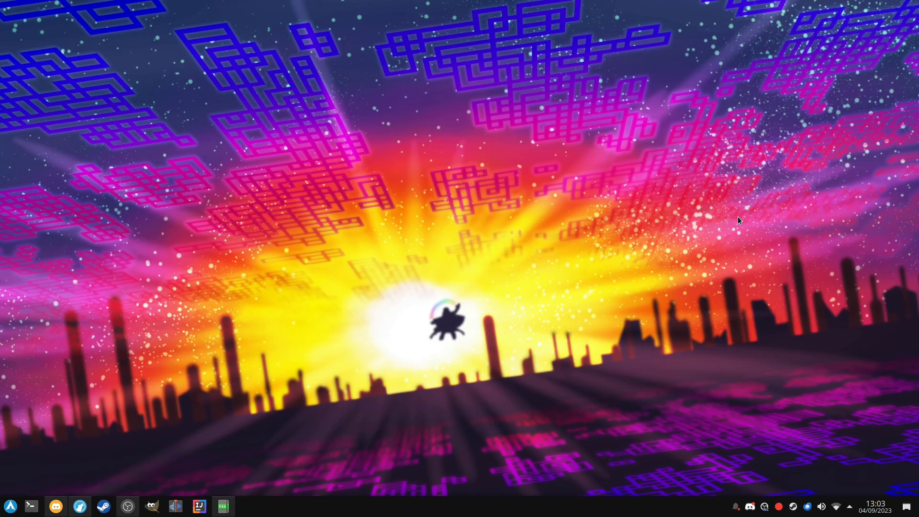
Step: Bring up the Steam library and the Properties of Touhou Juuouen
right_click(792, 506)
click(754, 408)
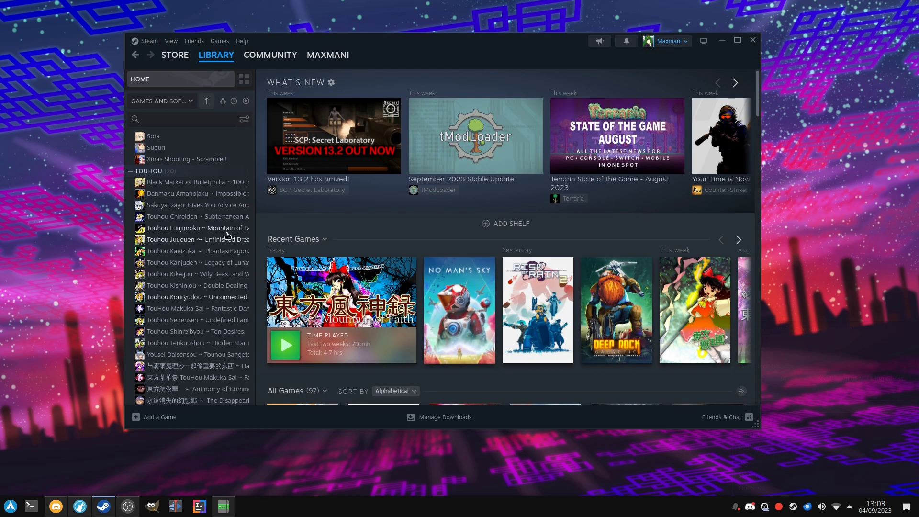
right_click(182, 240)
click(199, 333)
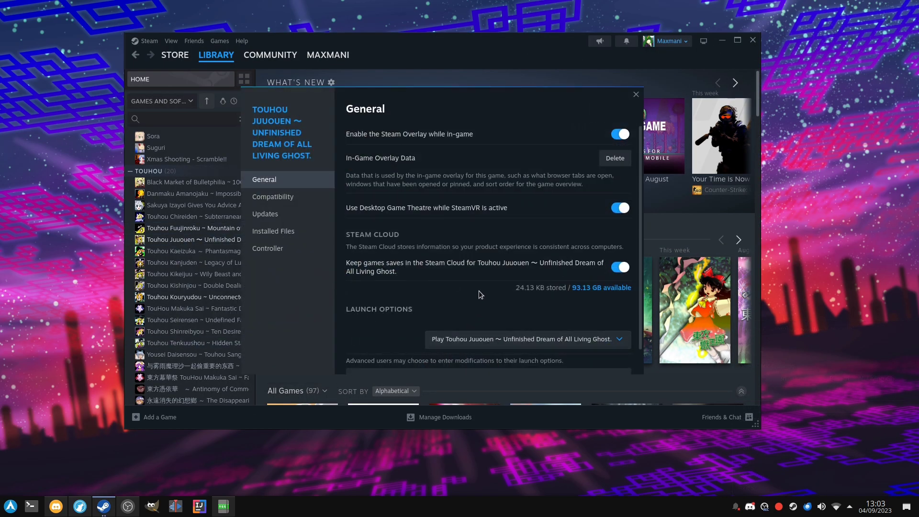
scroll(454, 306, down, 1)
Step: Set the game's launch options to thcrap_proton -- %command%
click(370, 359)
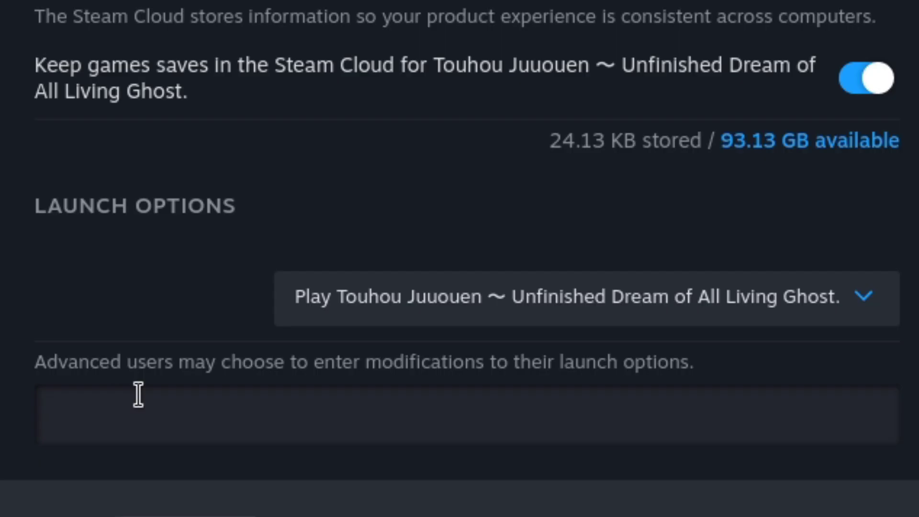
text(thcrap_prot)
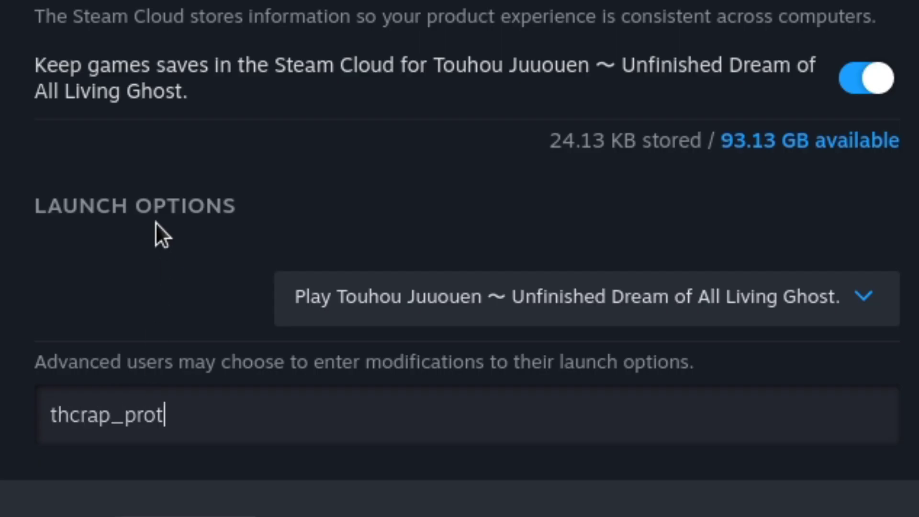
key(BackSpace)
text(t)
text(on -- &co,mm)
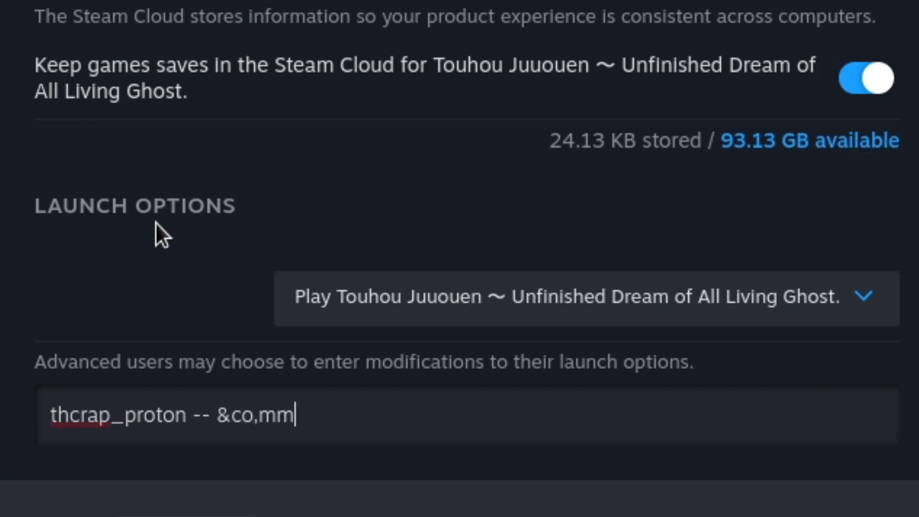
key(BackSpace)
key(BackSpace)
key(BackSpace)
key(BackSpace)
key(BackSpace)
key(BackSpace)
text(%commando)
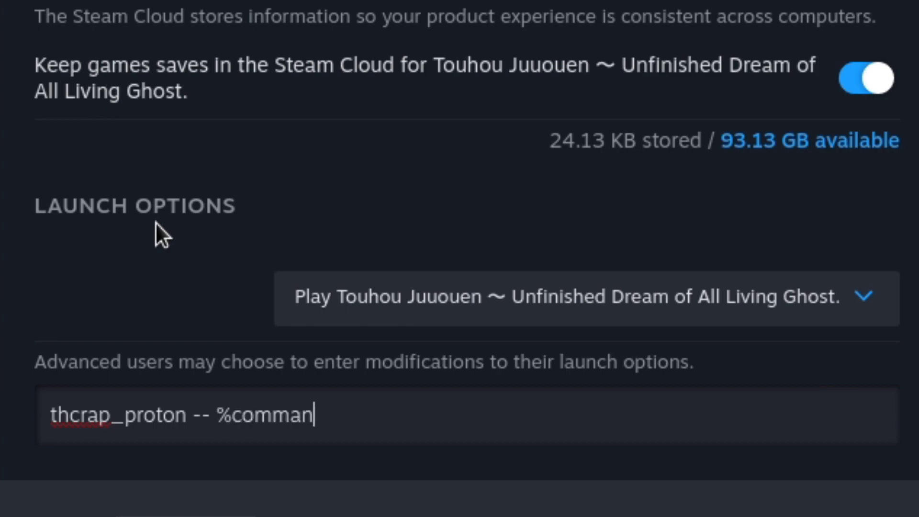
key(BackSpace)
text(%)
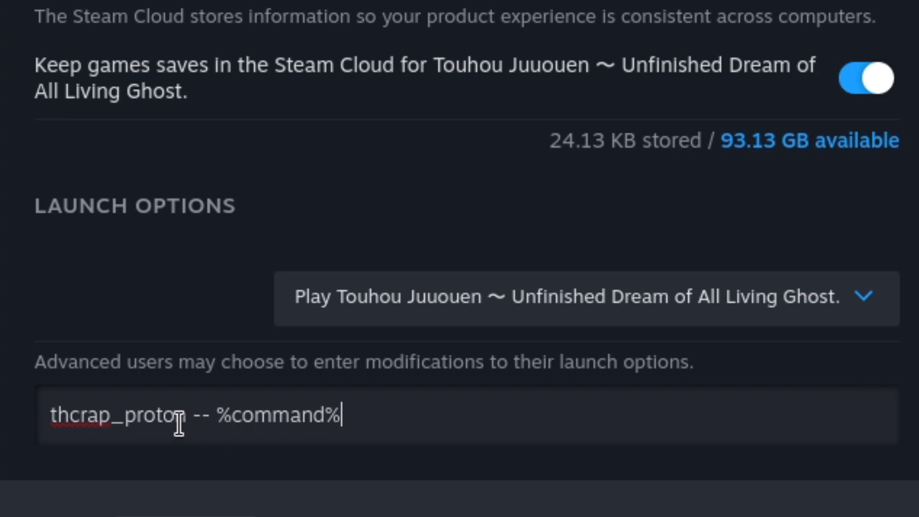
double_click(188, 404)
text(/path/to/thcrap_proton)
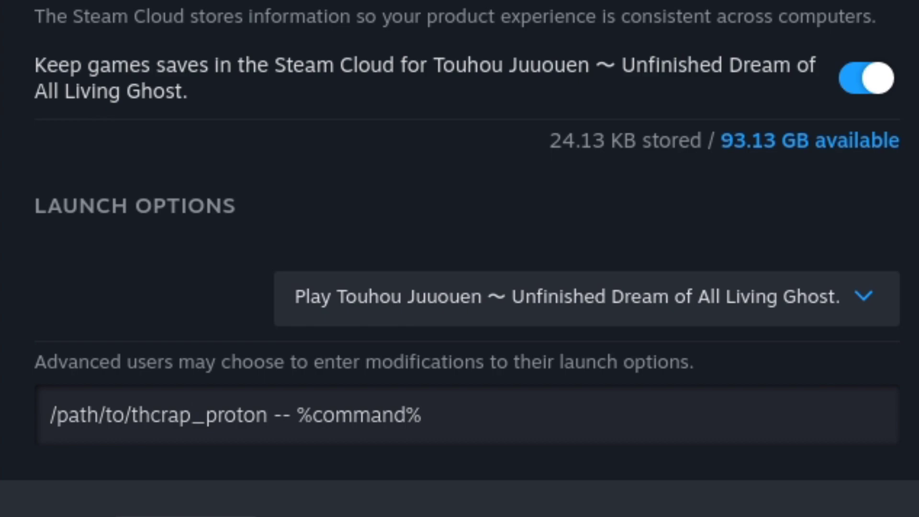
key(BackSpace)
key(BackSpace)
key(BackSpace)
key(BackSpace)
key(BackSpace)
key(BackSpace)
key(BackSpace)
key(BackSpace)
key(BackSpace)
key(BackSpace)
key(BackSpace)
key(BackSpace)
key(BackSpace)
key(BackSpace)
key(BackSpace)
key(BackSpace)
key(BackSpace)
key(BackSpace)
key(BackSpace)
key(BackSpace)
text(touhou)
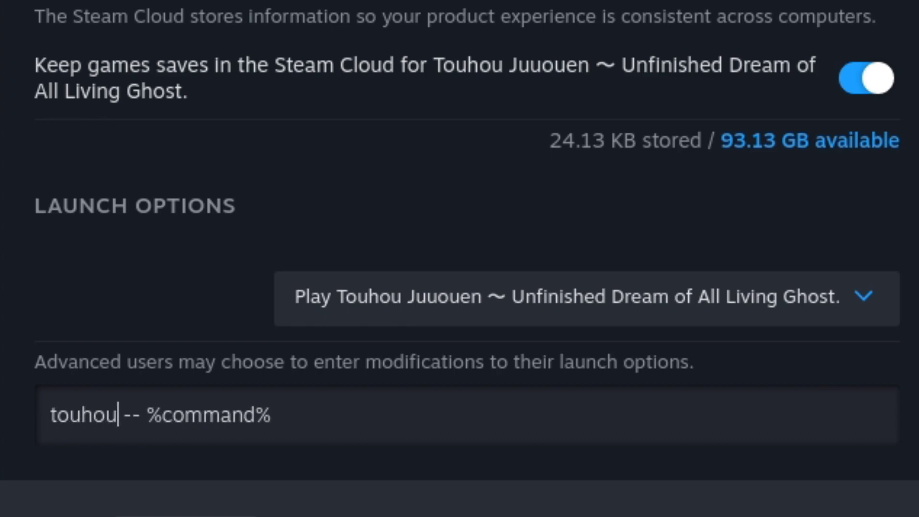
text(_)
key(BackSpace)
key(BackSpace)
key(BackSpace)
key(BackSpace)
key(BackSpace)
key(BackSpace)
text(hcrap_proton -)
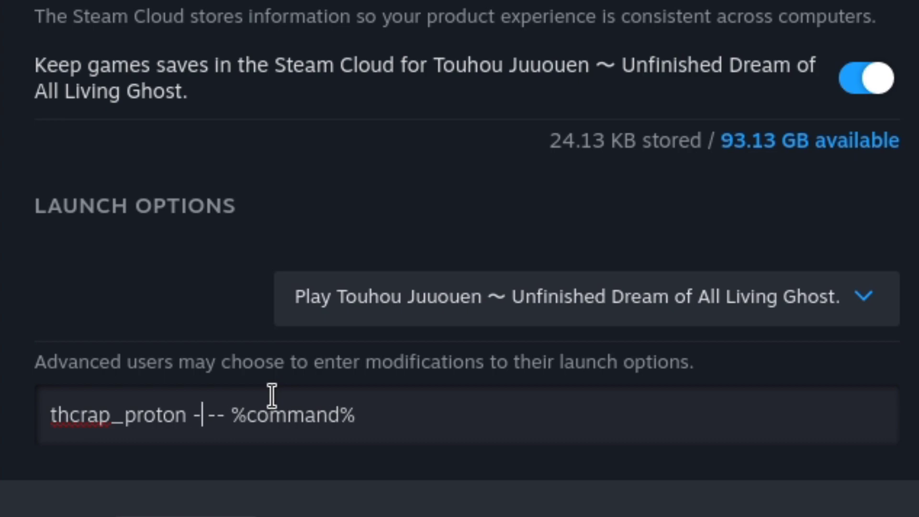
text(c)
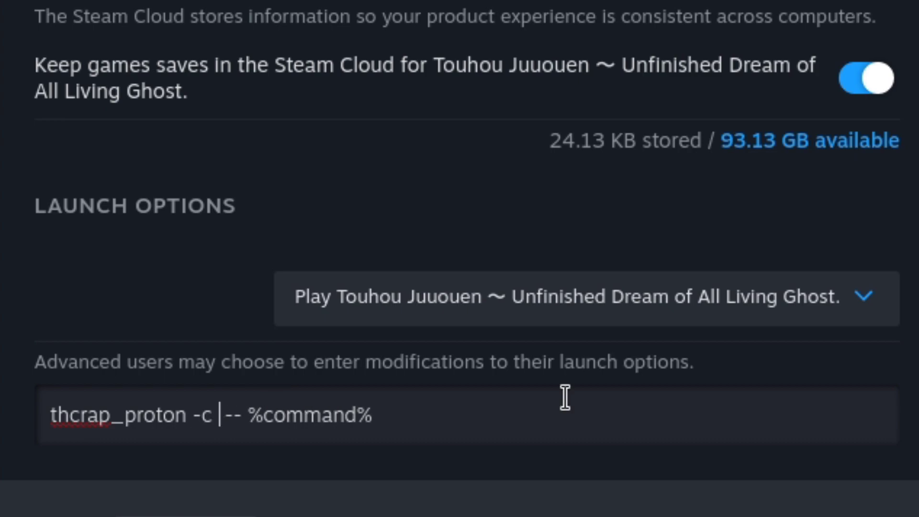
text( pt )
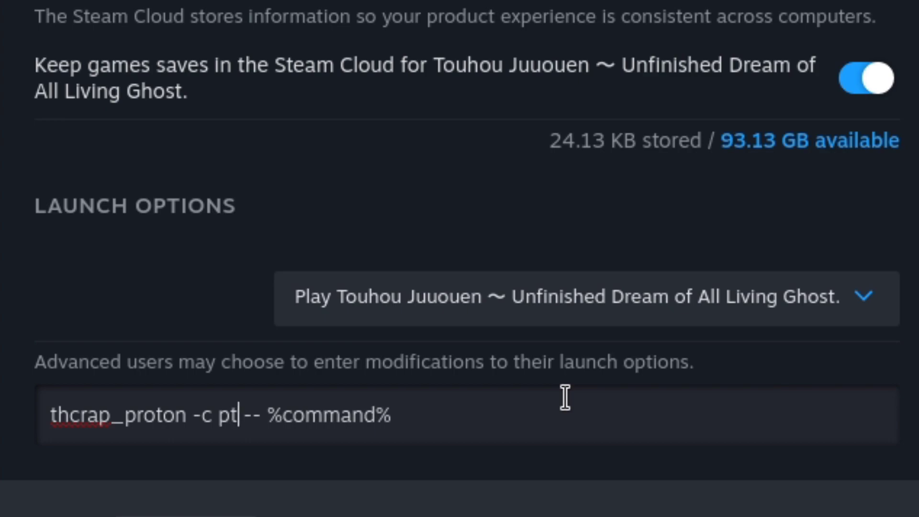
text(-br)
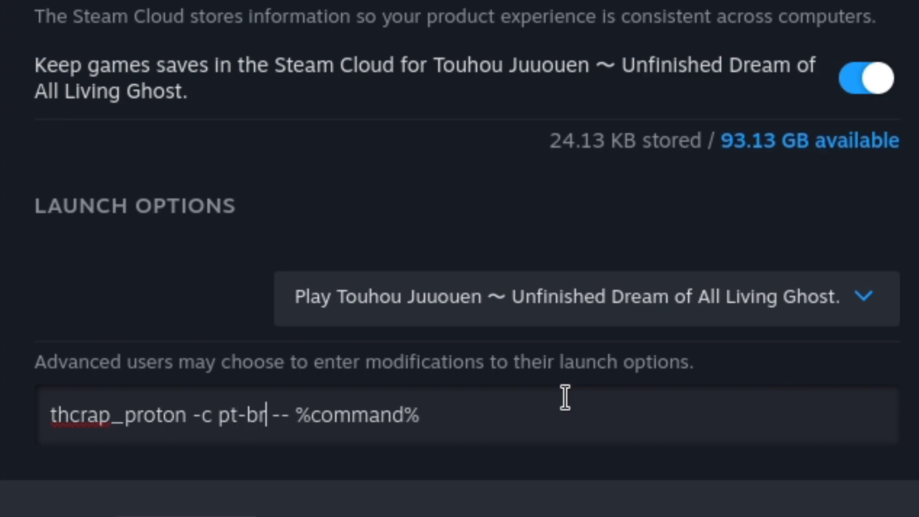
text(.js)
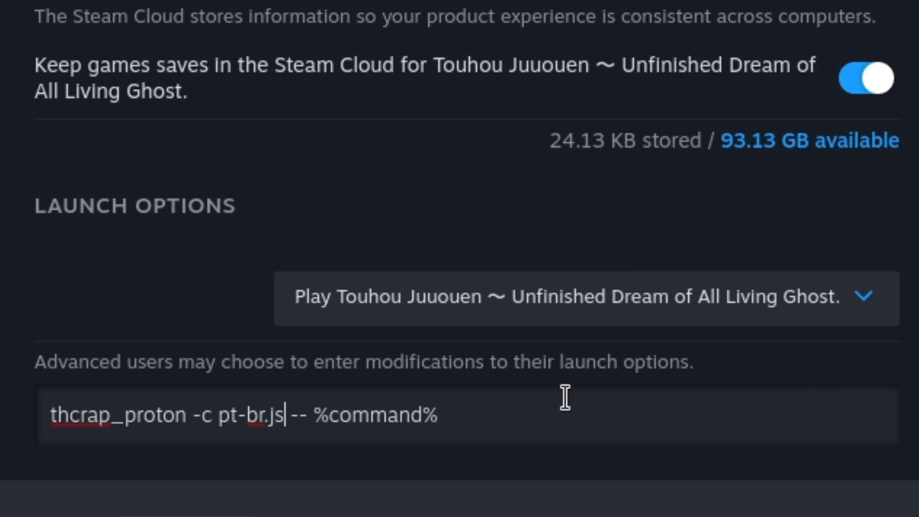
key(BackSpace)
key(BackSpace)
key(BackSpace)
key(BackSpace)
key(BackSpace)
key(BackSpace)
key(BackSpace)
key(BackSpace)
key(BackSpace)
key(BackSpace)
key(BackSpace)
key(BackSpace)
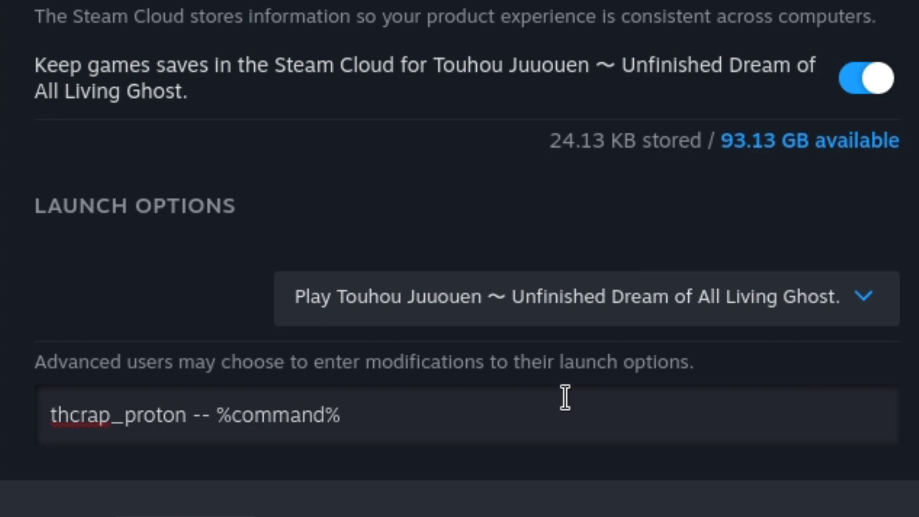
Step: After trying -v and PROTON_USE_WINED3D=1, insert gamemoderun before %command% in launch options
text(-v)
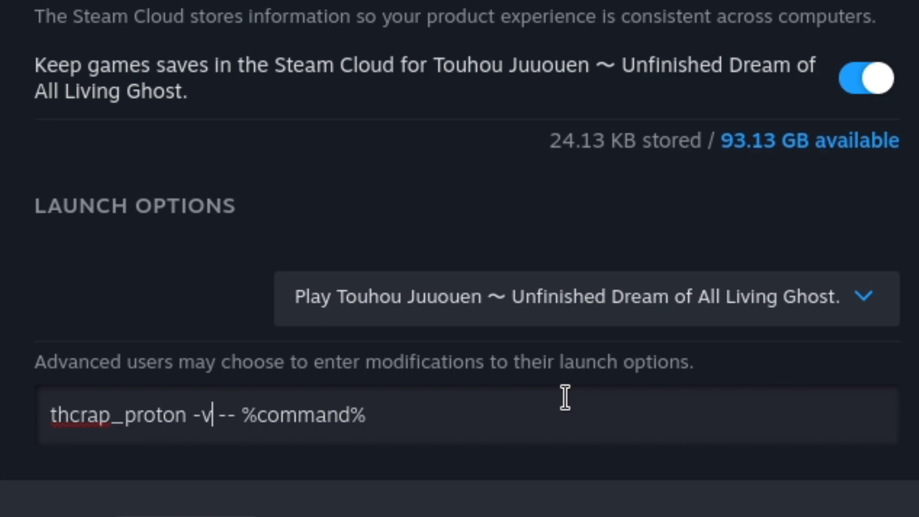
key(BackSpace)
key(Delete)
key(Delete)
key(Right)
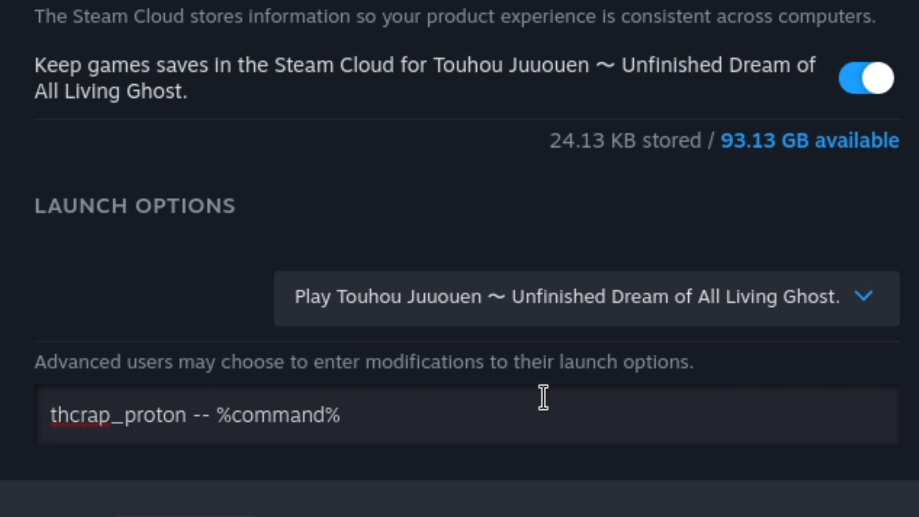
text(PROTON )
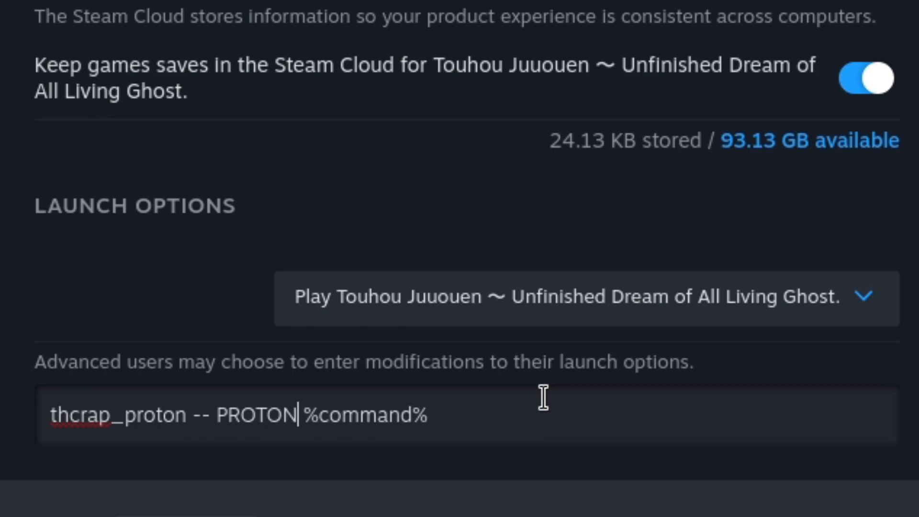
text(_USE_WINE)
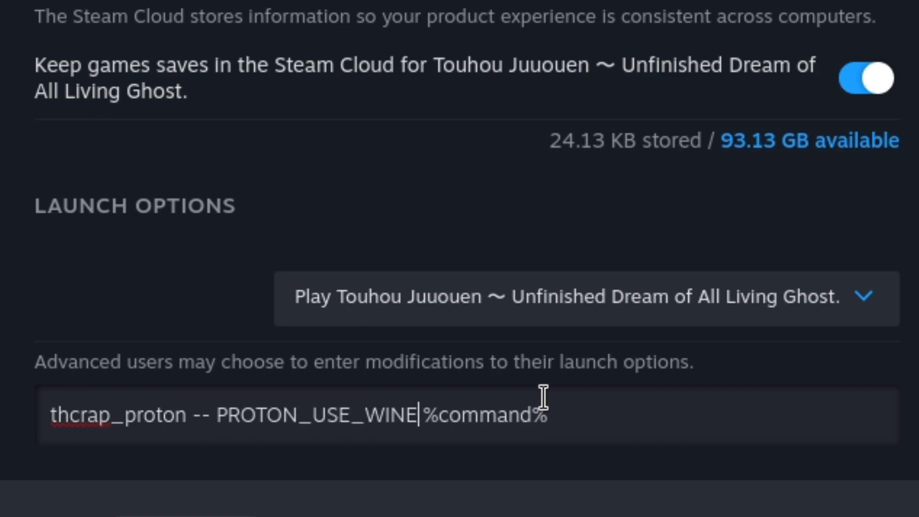
text(D3D)
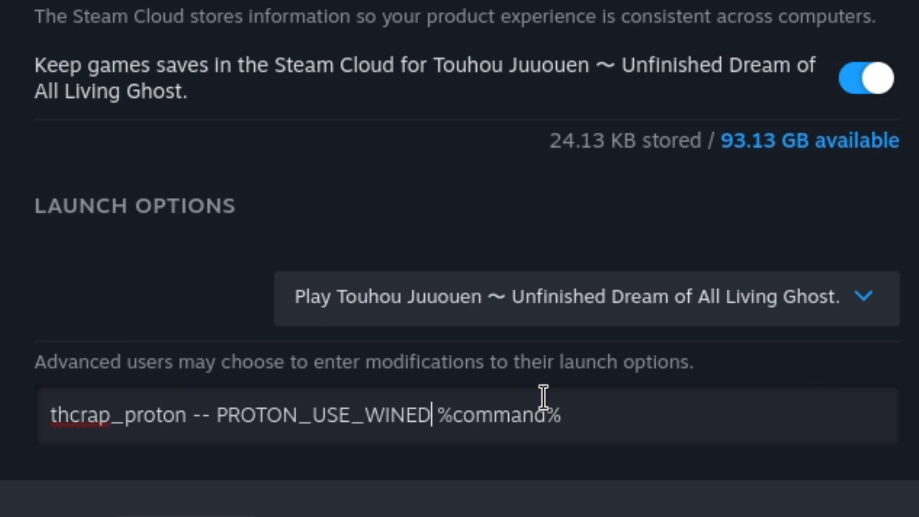
text(=1)
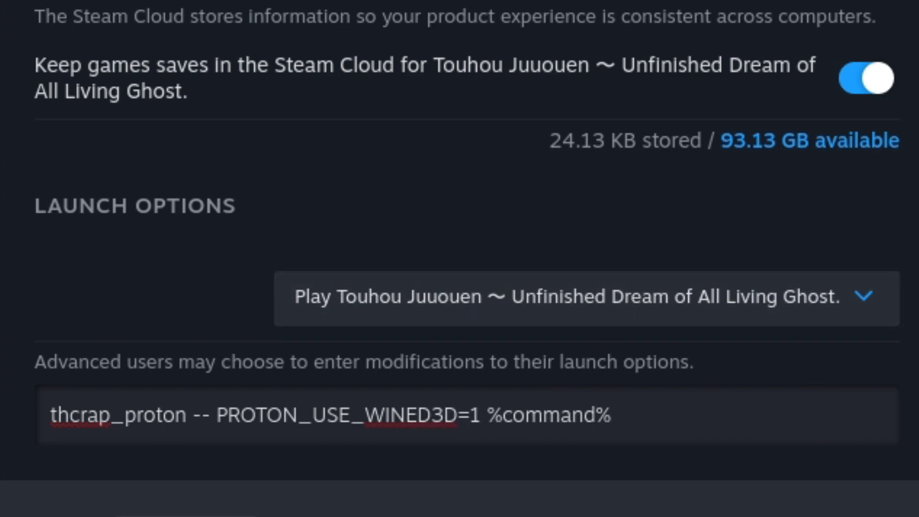
key(BackSpace)
key(BackSpace)
key(BackSpace)
key(BackSpace)
key(BackSpace)
key(BackSpace)
key(BackSpace)
key(BackSpace)
key(BackSpace)
key(BackSpace)
key(BackSpace)
key(BackSpace)
key(BackSpace)
key(BackSpace)
key(BackSpace)
key(BackSpace)
key(BackSpace)
key(BackSpace)
key(BackSpace)
key(BackSpace)
key(BackSpace)
key(BackSpace)
key(BackSpace)
text(-- )
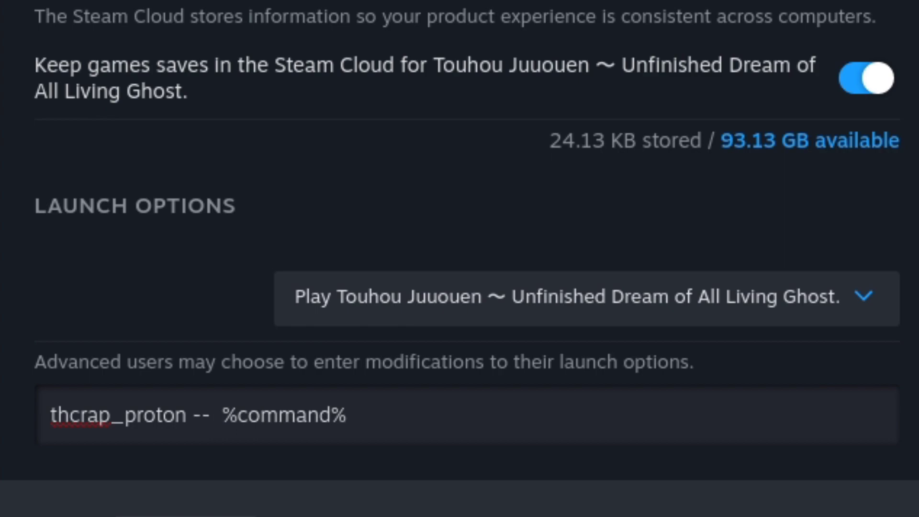
text(game)
text(moderun)
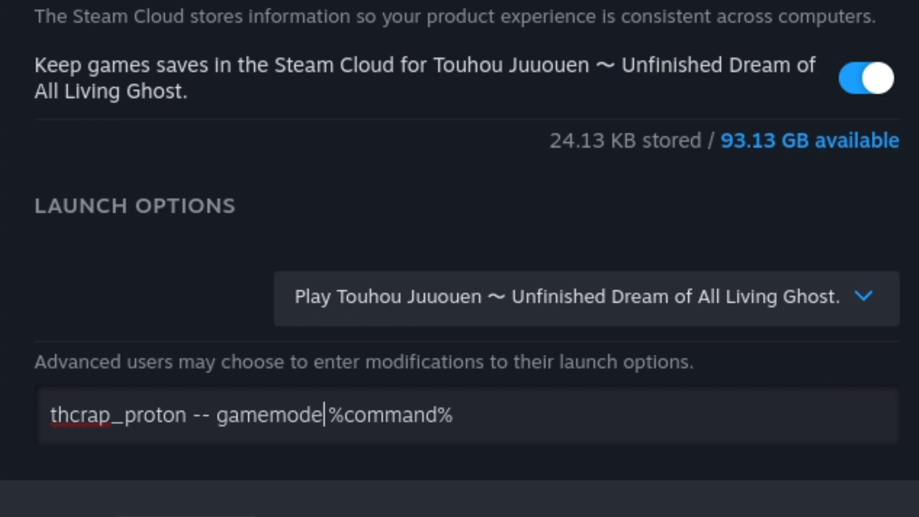
key(BackSpace)
text(un)
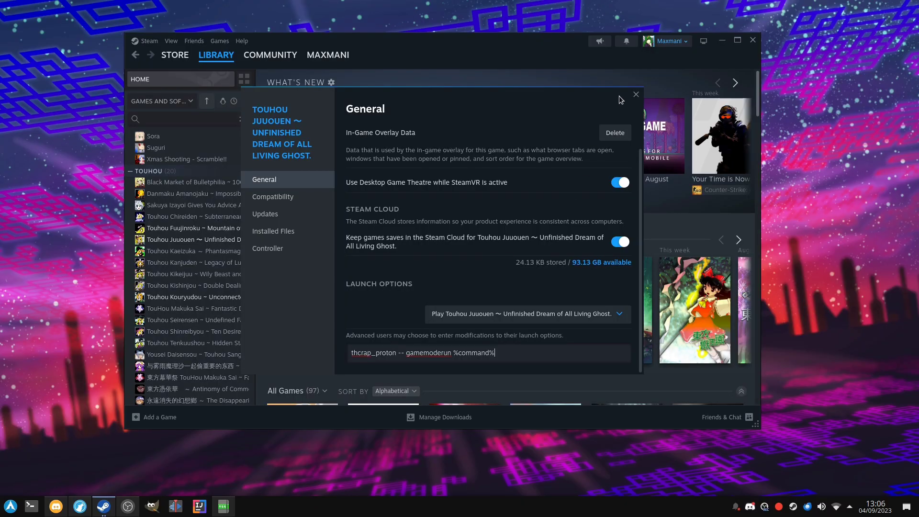
Step: Close Properties, launch Touhou Juuouen from the library, and agree to install thcrap
click(636, 95)
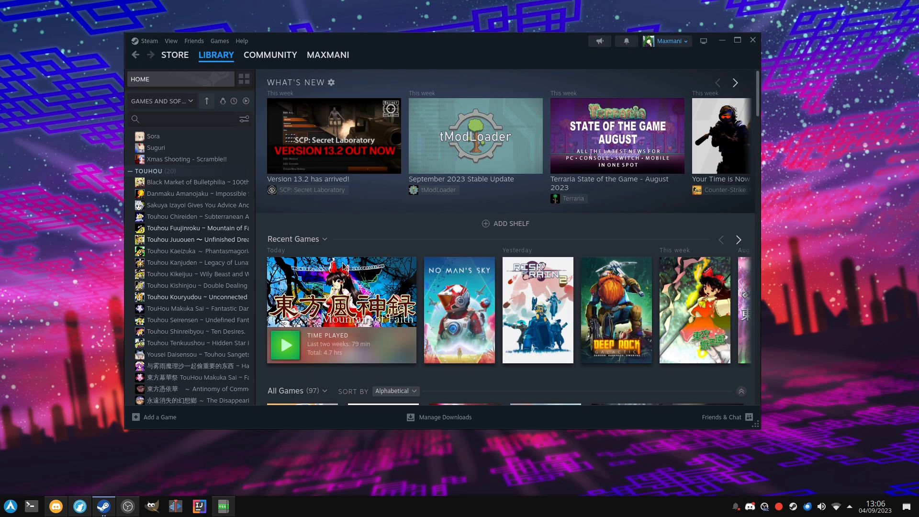
double_click(190, 241)
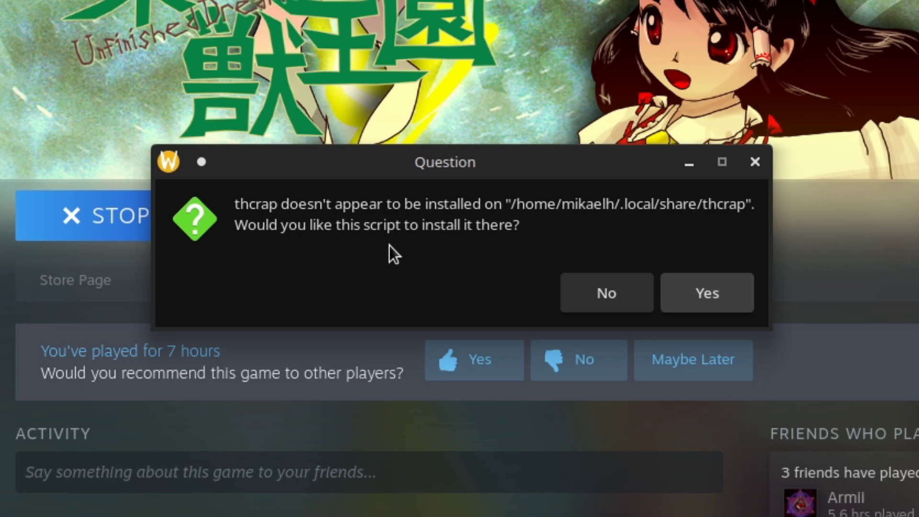
click(733, 295)
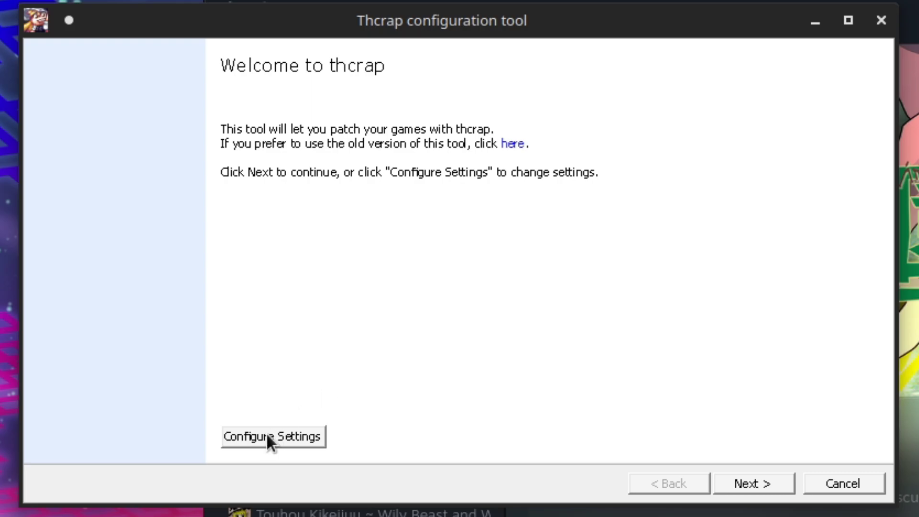
Step: Disable 'Enable background updates' in the thcrap settings and save
click(267, 436)
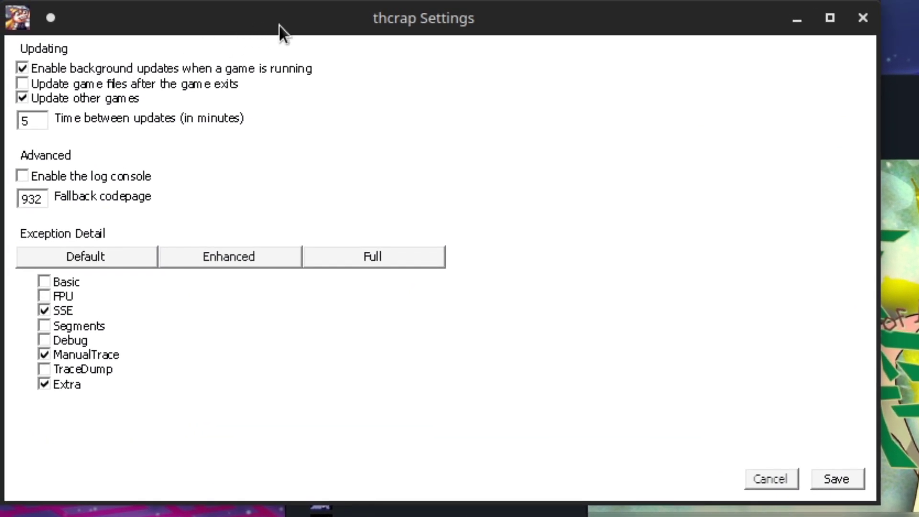
click(76, 67)
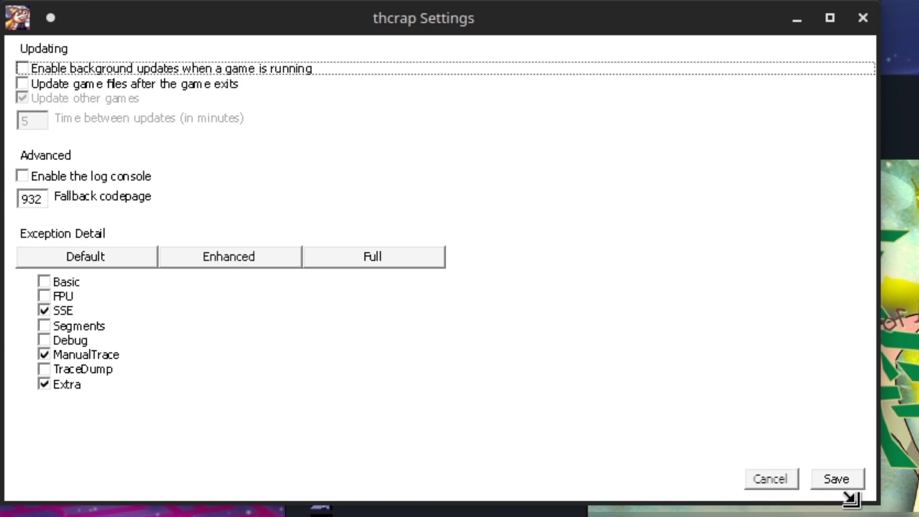
click(832, 479)
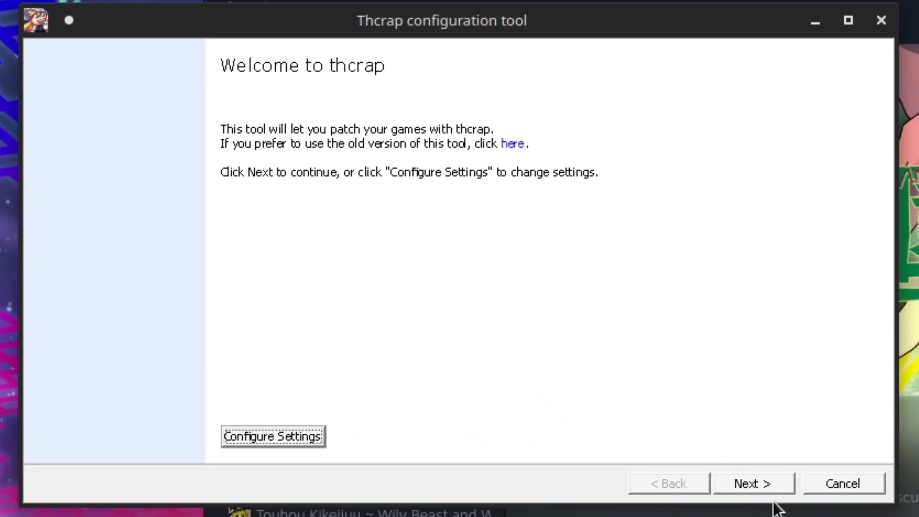
Step: Continue to the patch selection page and switch to Advanced mode's patch list
click(765, 486)
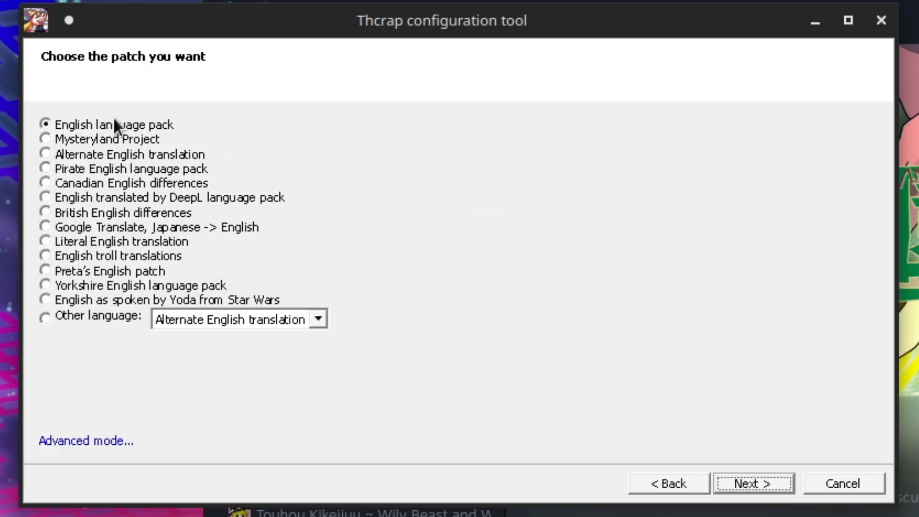
click(121, 441)
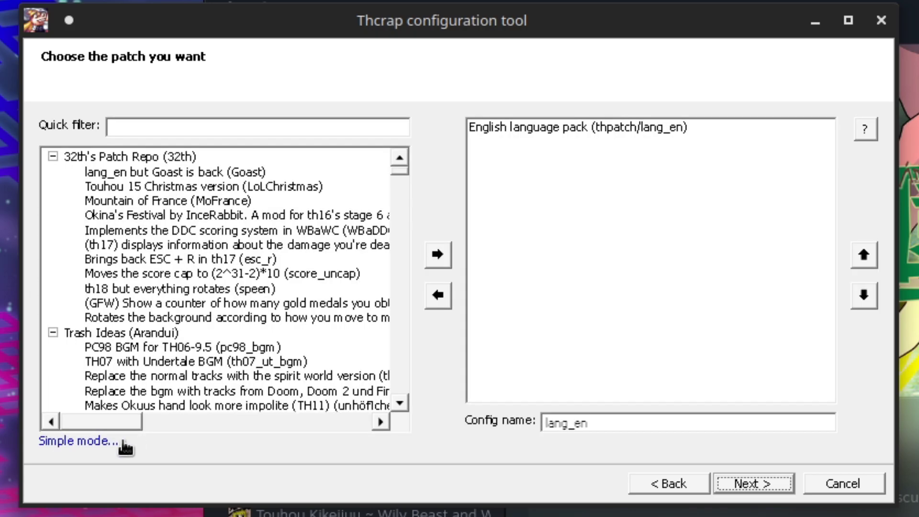
scroll(225, 236, down, 2)
scroll(225, 235, down, 20)
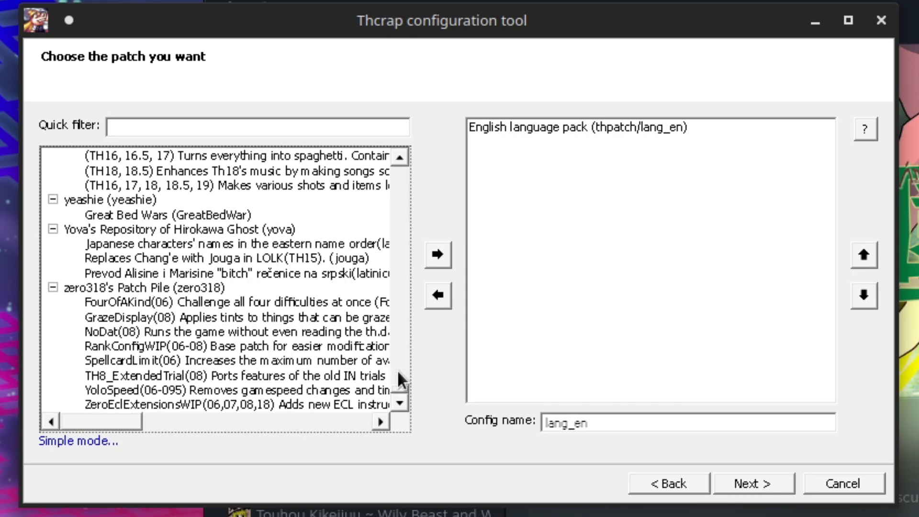
Step: Return to Simple mode, accept the English language pack, and finish the thcrap setup
click(403, 379)
drag(403, 379, 396, 123)
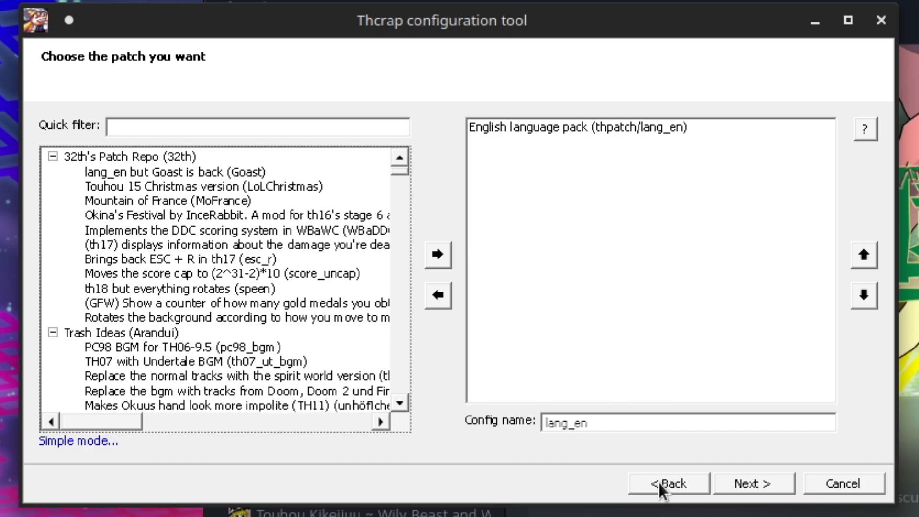
click(677, 485)
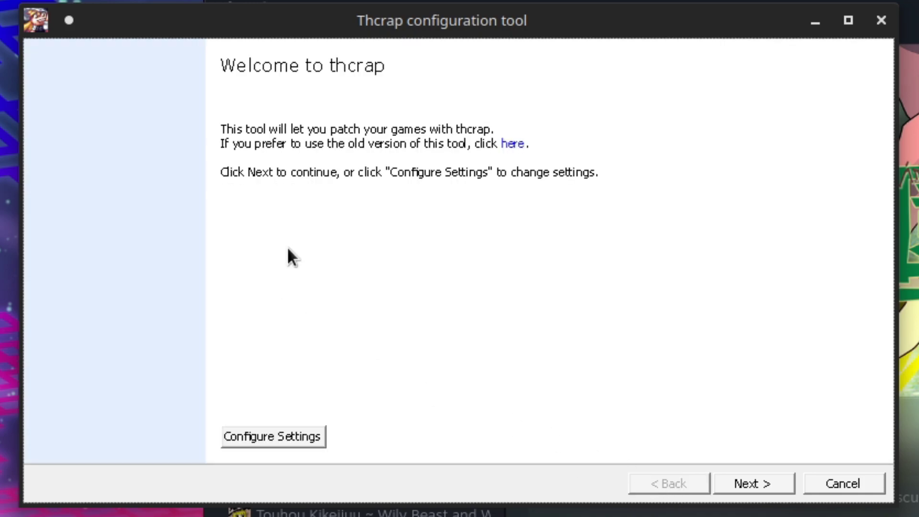
click(734, 476)
click(113, 441)
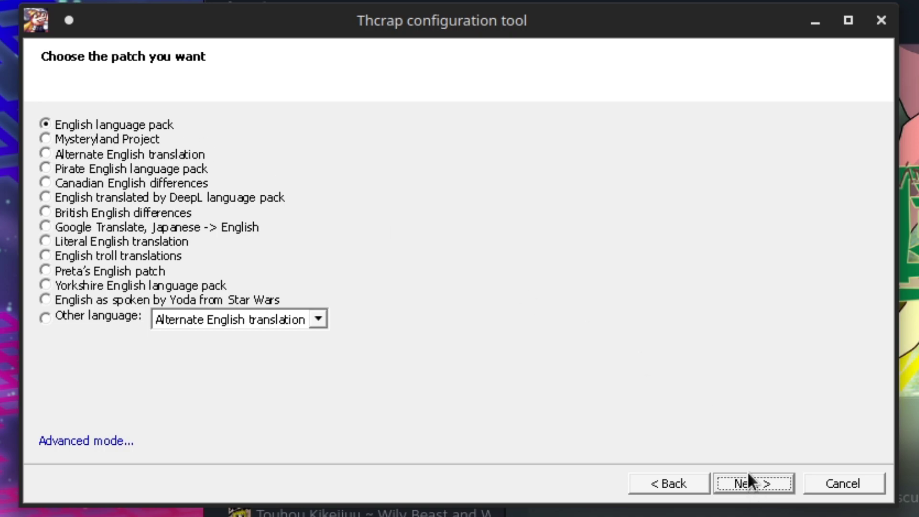
click(763, 482)
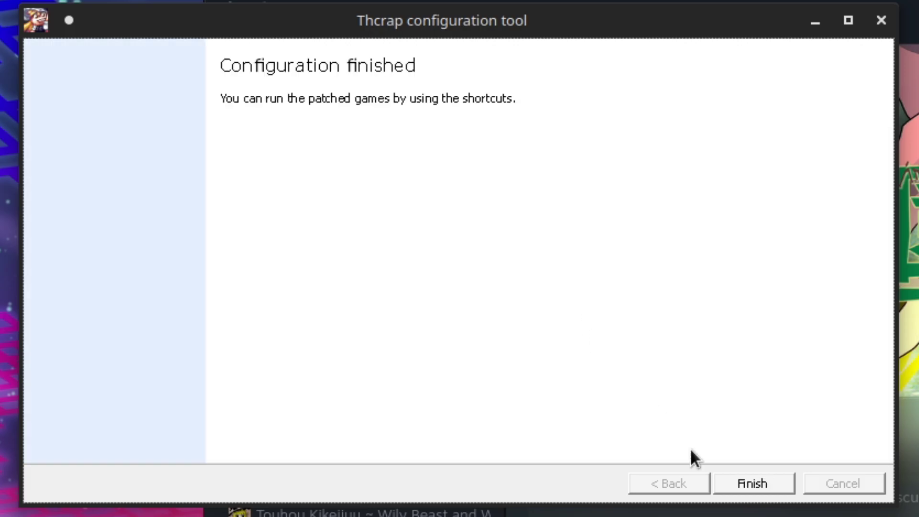
click(773, 489)
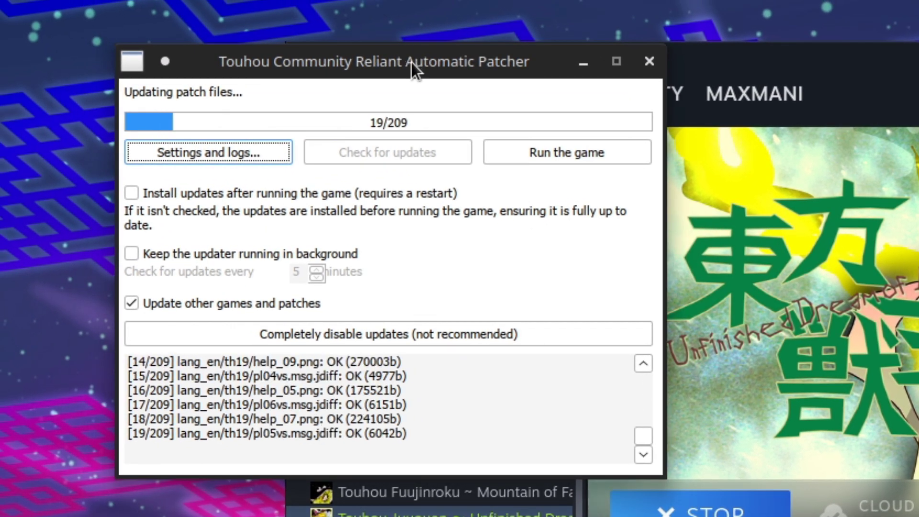
Step: Move the patcher window aside while the English patch files download
drag(441, 76, 405, 48)
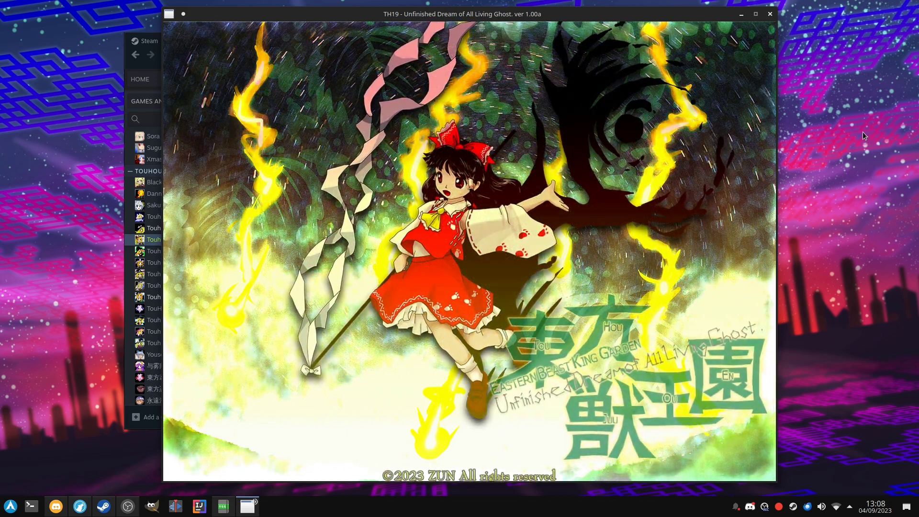
Step: Browse the title menu, visit the Music Room, and return to the title menu
key(Down)
key(Down)
key(Down)
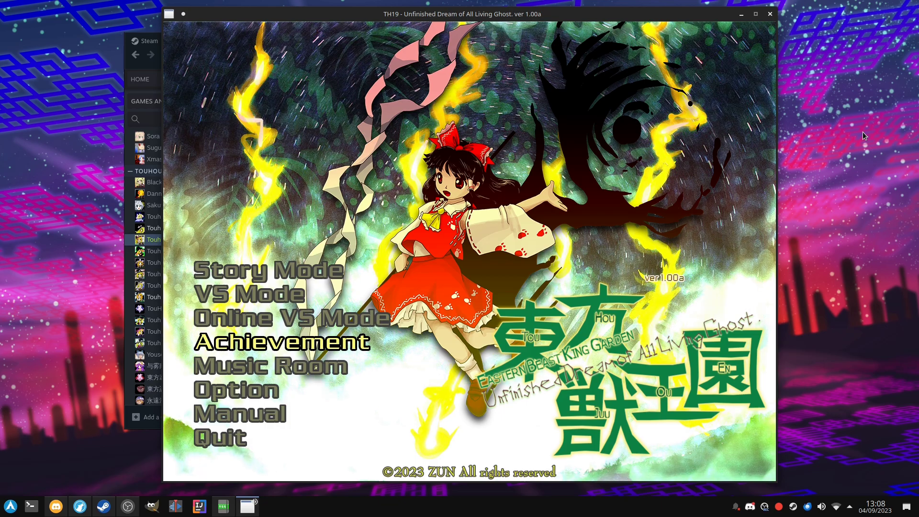
key(Down)
key(Down)
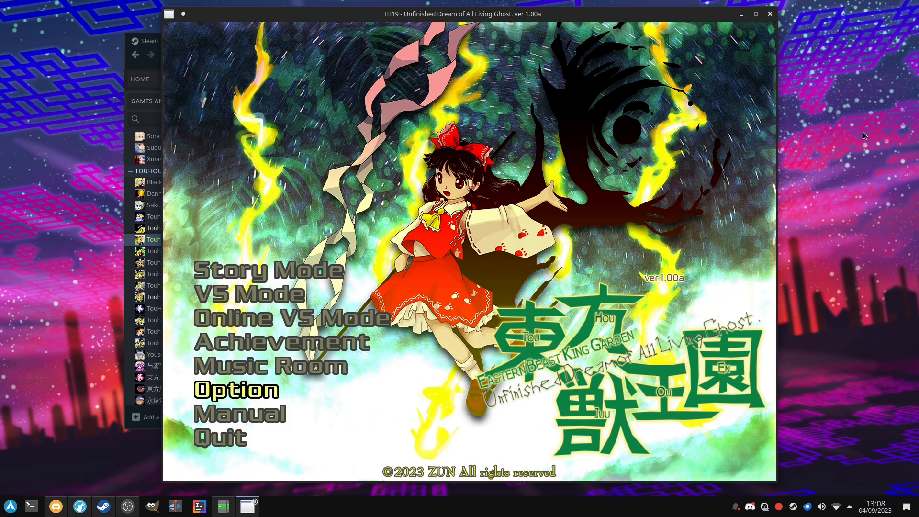
key(Up)
key(z)
key(Down)
key(Down)
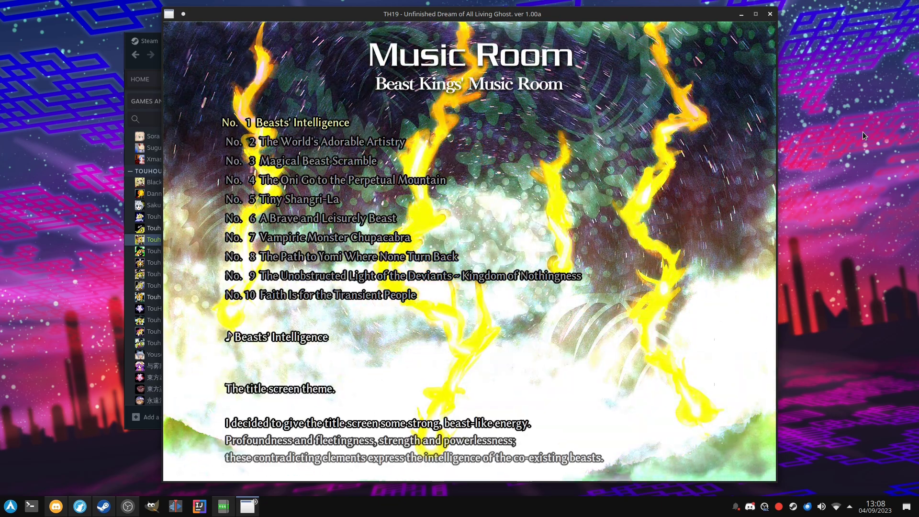
key(Down)
key(Down)
key(Down)
key(Down)
key(Down)
key(Down)
key(Down)
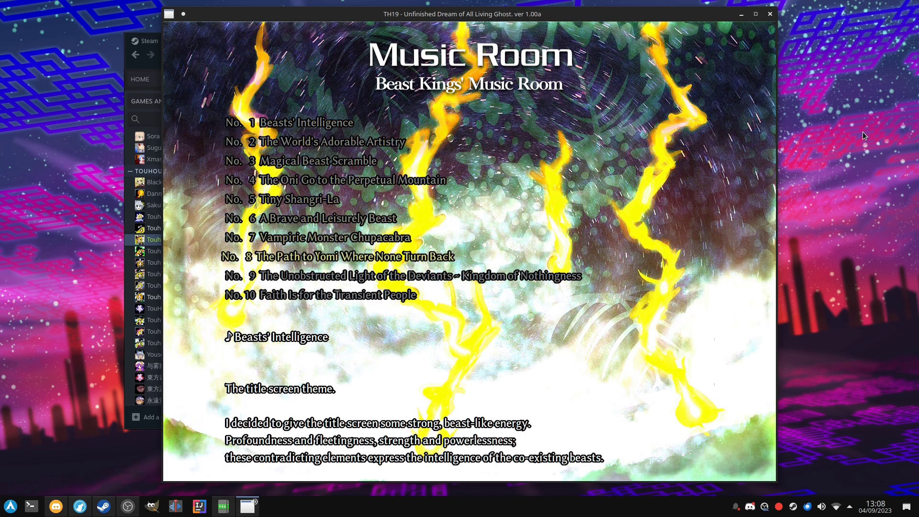
key(x)
Step: Enter Story Mode and confirm Normal difficulty to view the English player select
key(Up)
key(Up)
key(Up)
key(Up)
key(z)
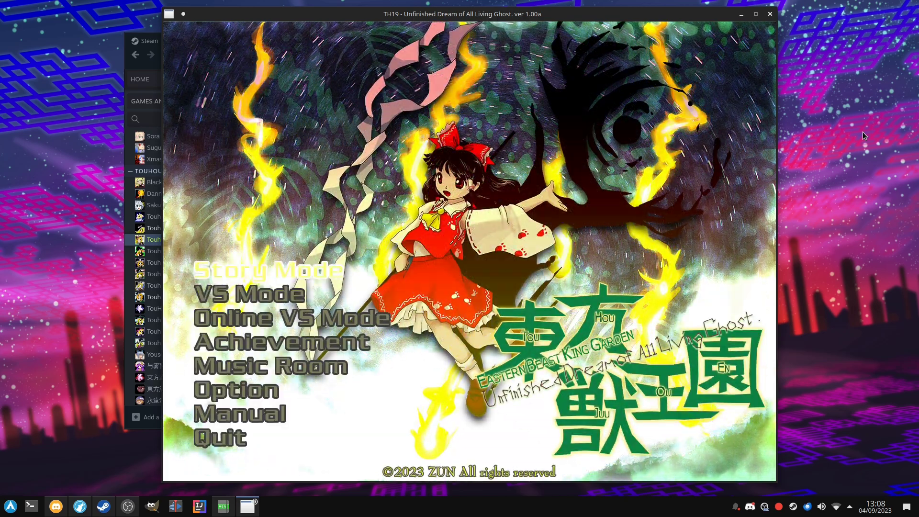
key(z)
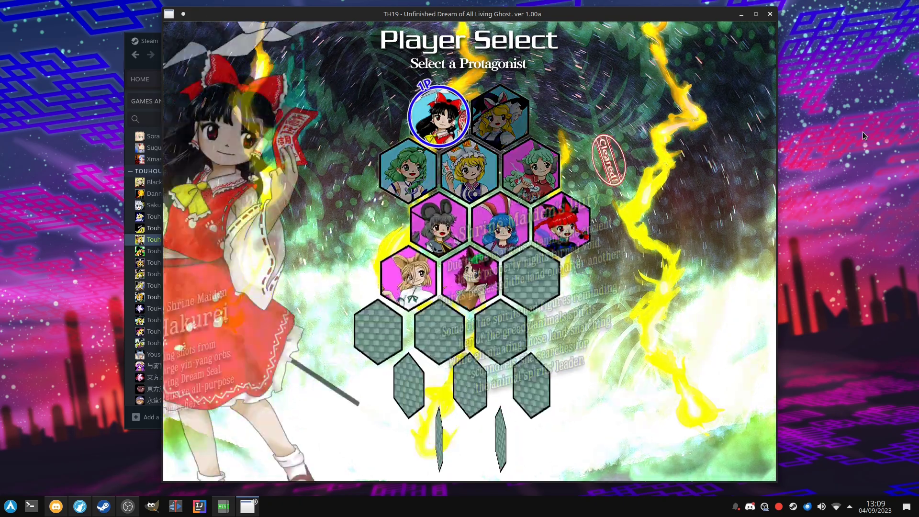
key(x)
key(Down)
key(Up)
key(Up)
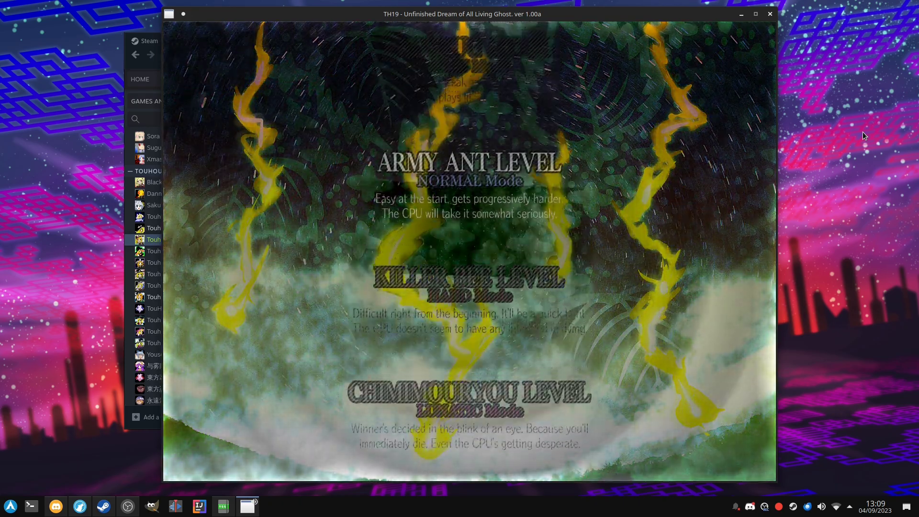
key(Up)
key(Down)
key(z)
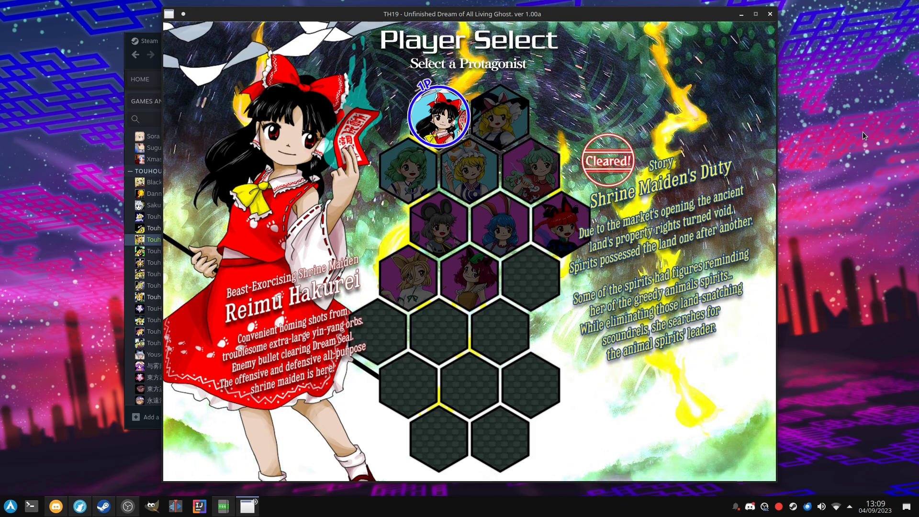
Step: Back out to the title menu and quit the game
key(x)
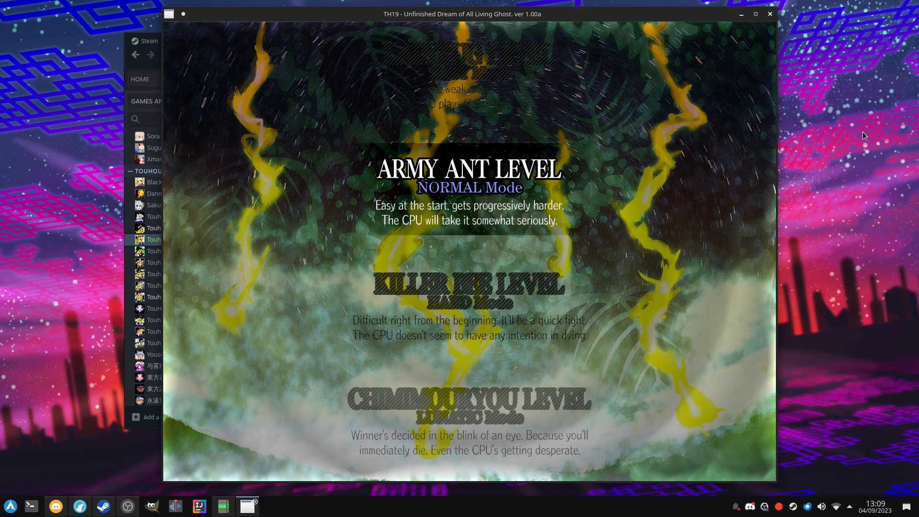
key(x)
key(x)
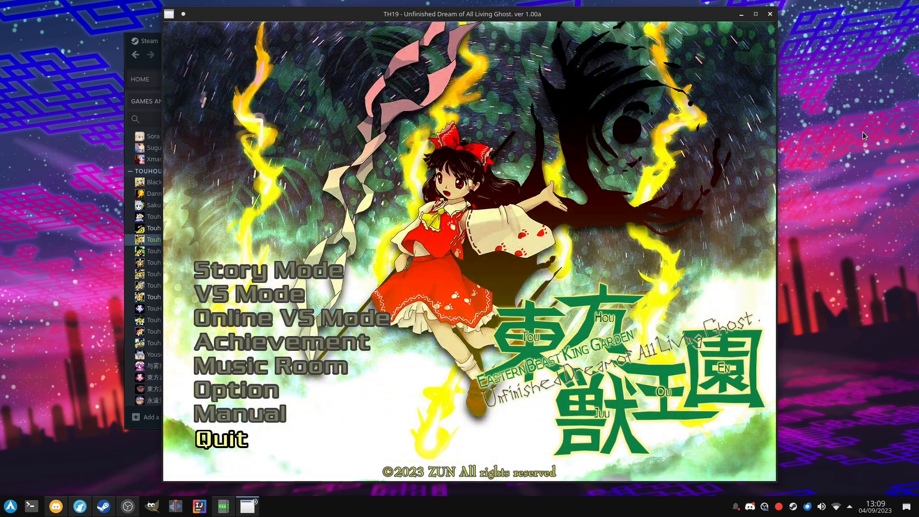
key(z)
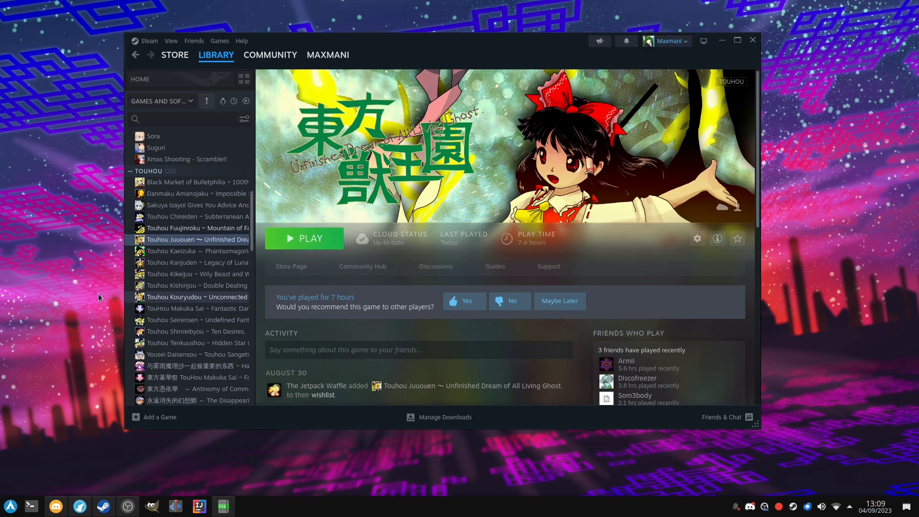
Step: Open Touhou Fuujinroku's install folder from its Installed Files properties page
right_click(188, 228)
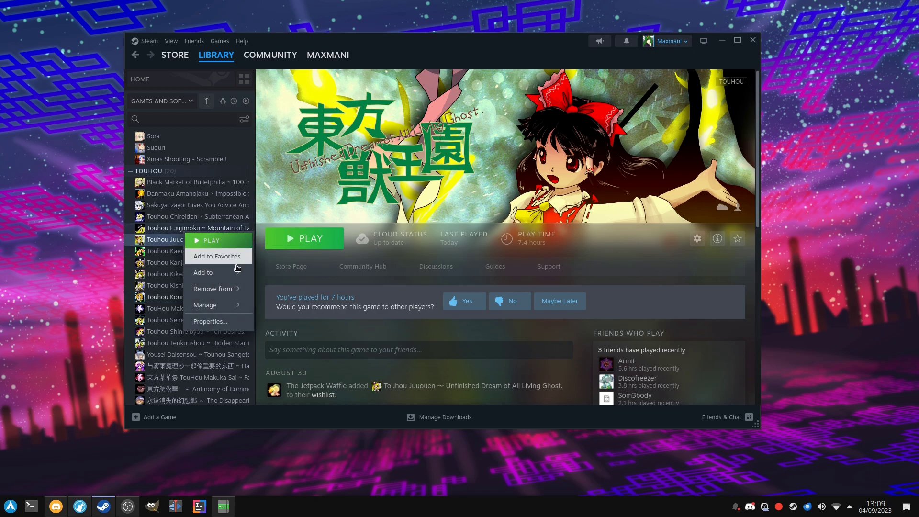
click(234, 322)
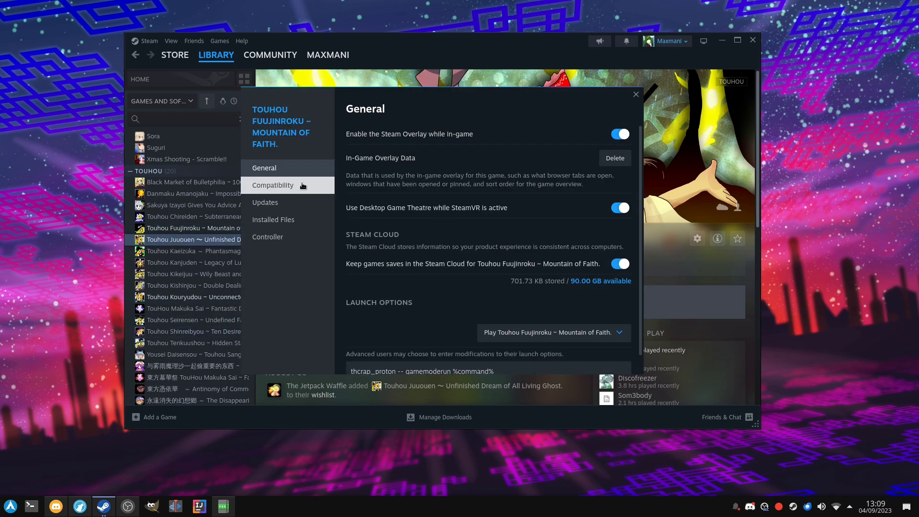
click(291, 220)
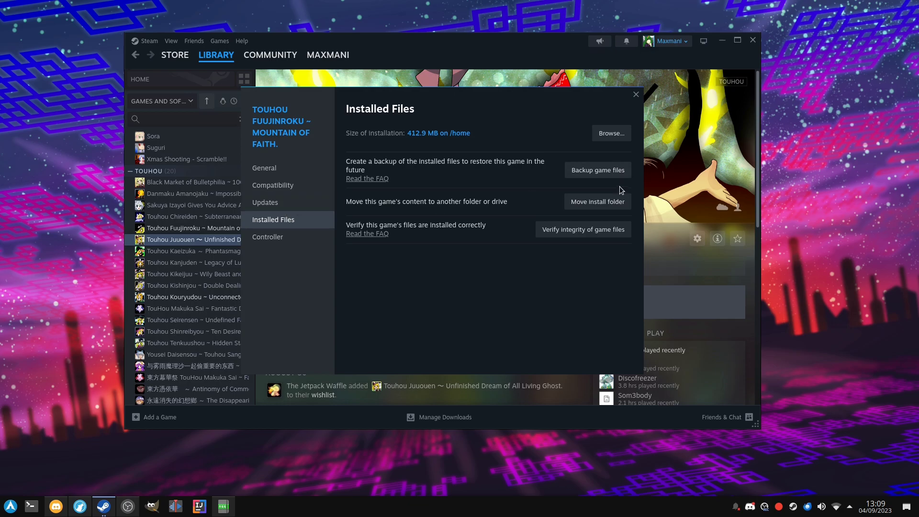
click(606, 136)
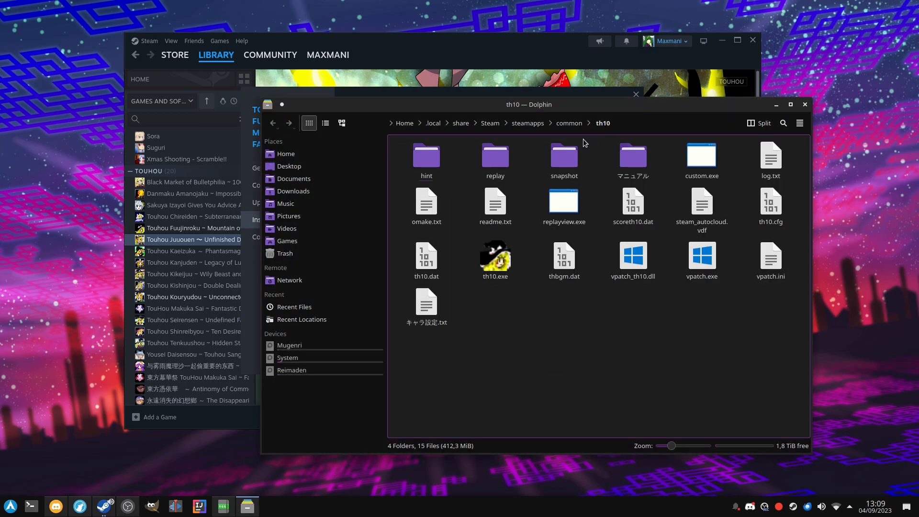
Step: Inspect thbgm.dat, vpatch_th10.dll and vpatch.exe in the th10 folder in Dolphin
drag(563, 108, 513, 84)
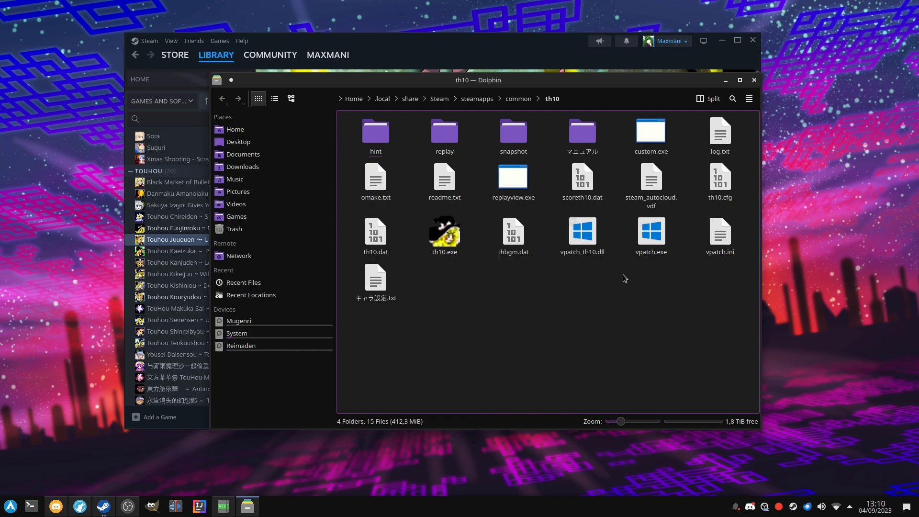
drag(682, 279, 500, 220)
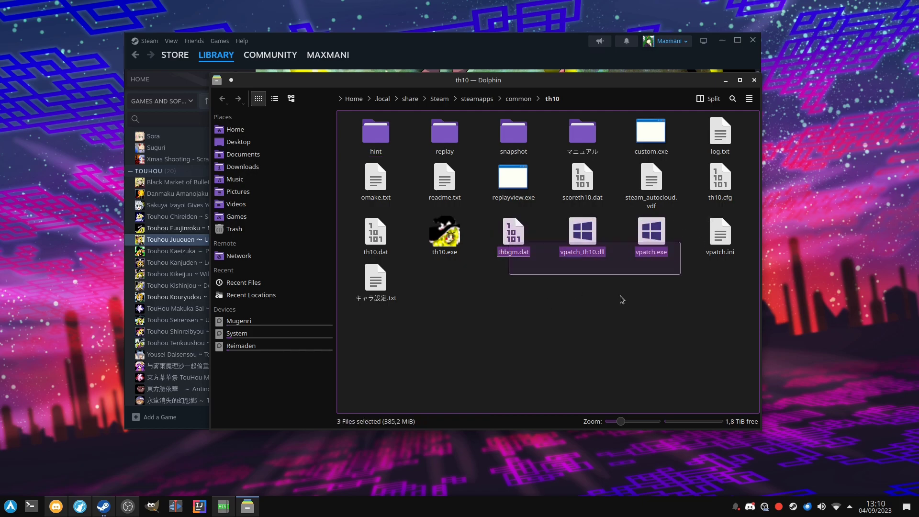
click(619, 298)
Step: Close Dolphin and the properties overlay, then select Mountain of Faith in the library
click(754, 80)
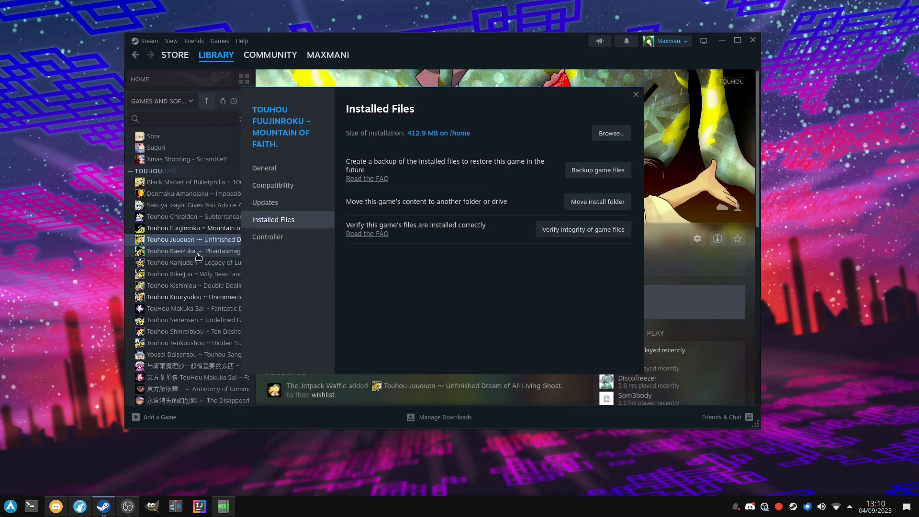
click(636, 95)
right_click(196, 235)
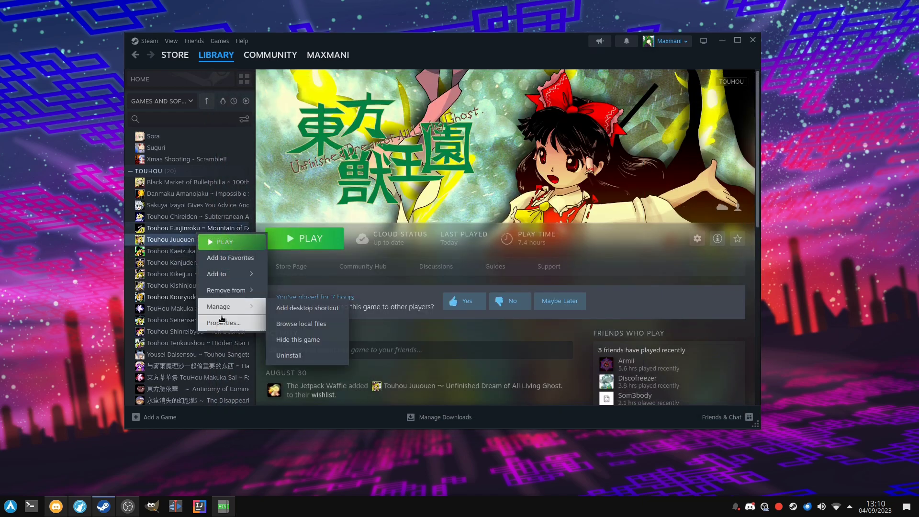
key(Escape)
click(201, 229)
Step: Change Mountain of Faith's launch options to 'thcrap_proton -v -- gamemoderun %command%' and launch it
right_click(201, 231)
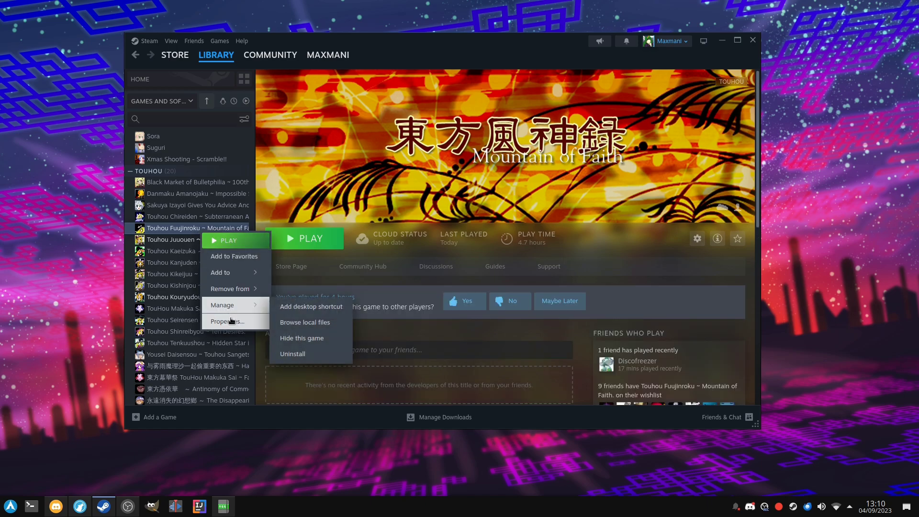
click(232, 322)
scroll(392, 354, down, 1)
click(392, 354)
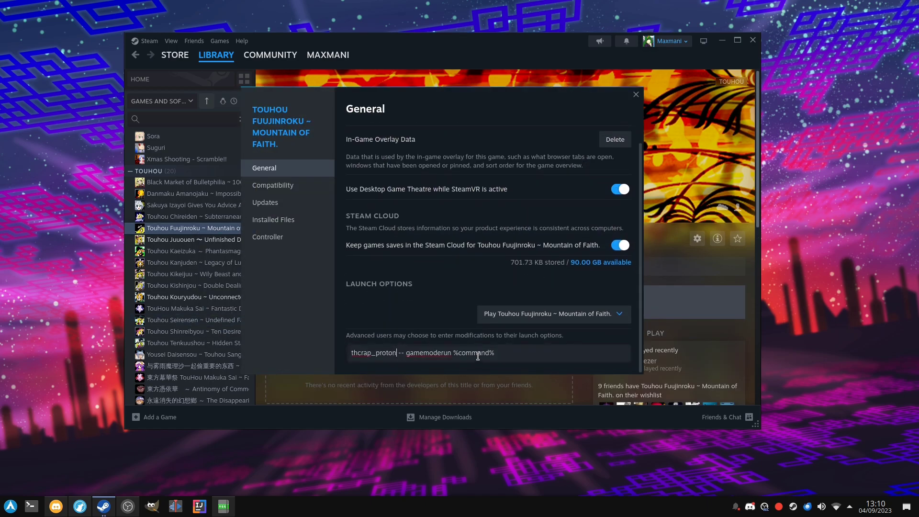
text(n -v)
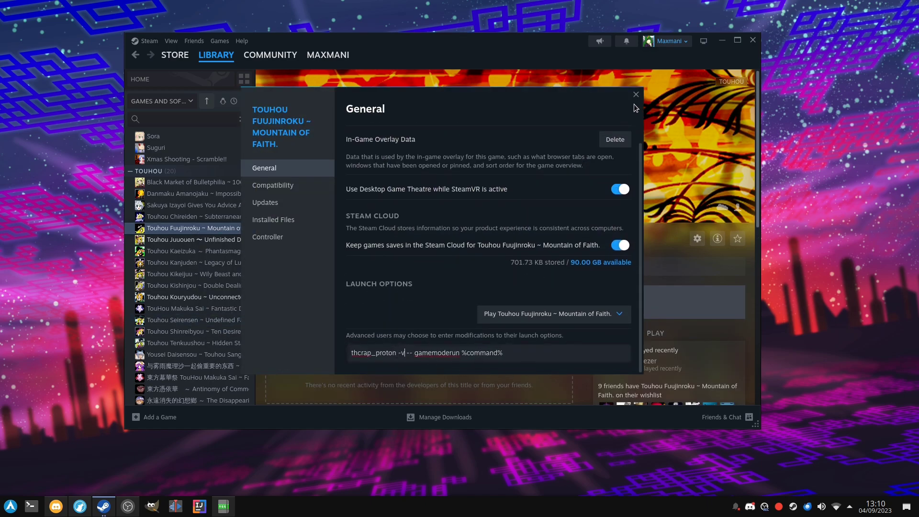
click(636, 94)
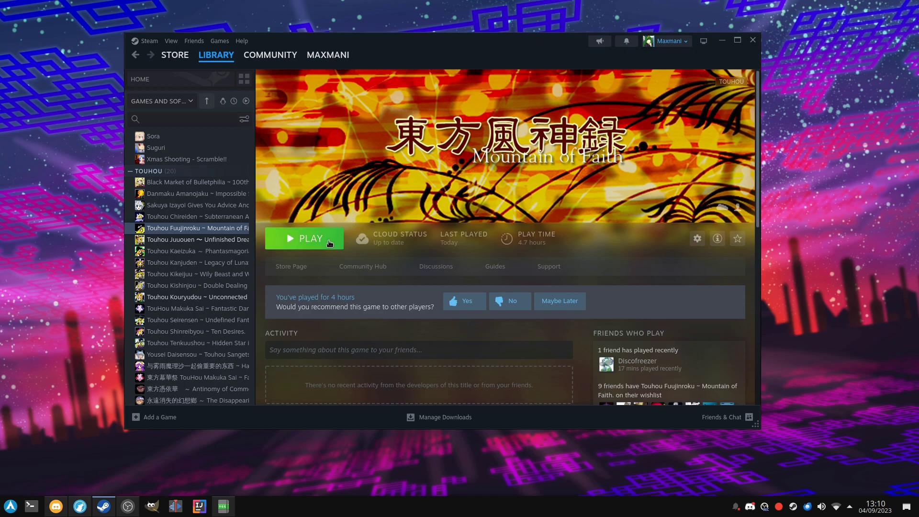
click(329, 244)
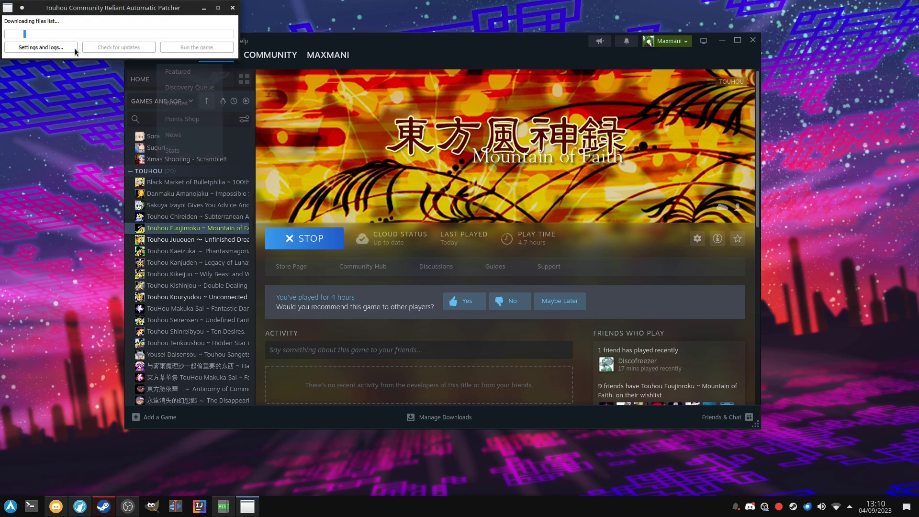
Step: View the patcher's settings and logs, visit the Music Room, then quit Mountain of Faith
click(67, 50)
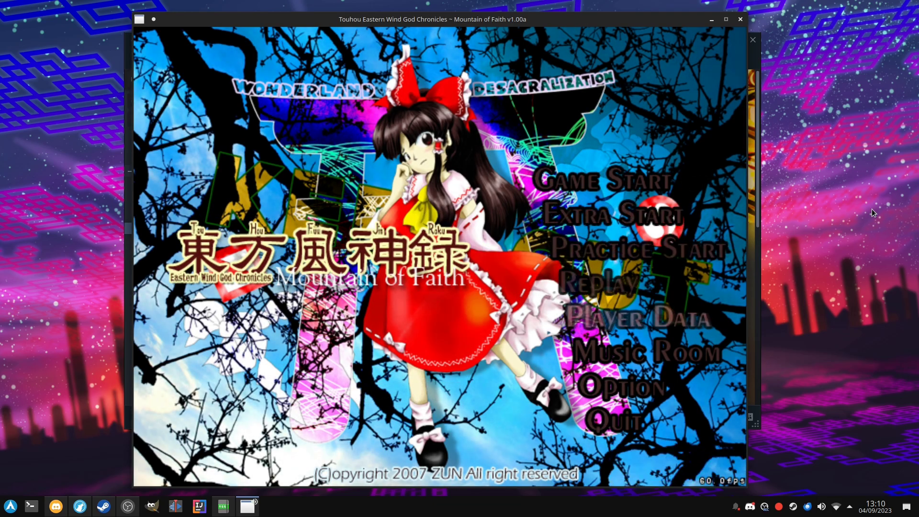
key(Down)
key(Down)
key(Down)
key(Down)
key(Down)
key(z)
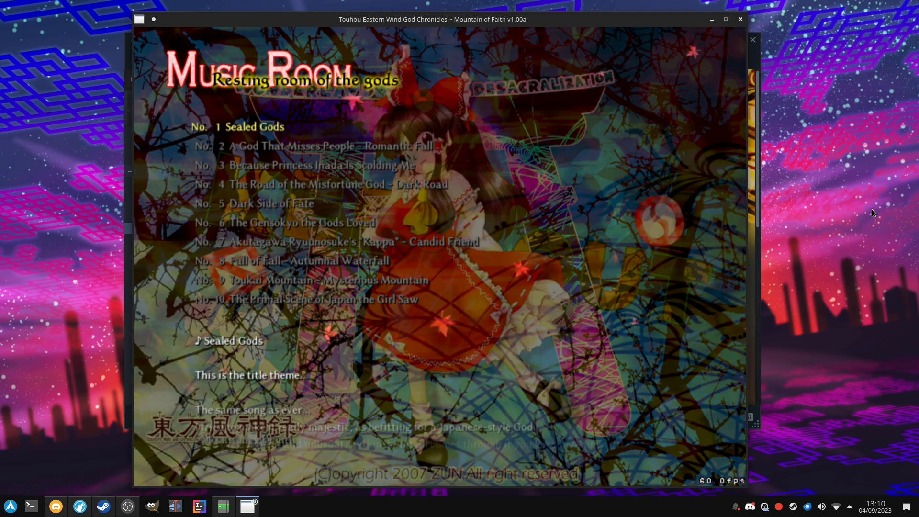
key(x)
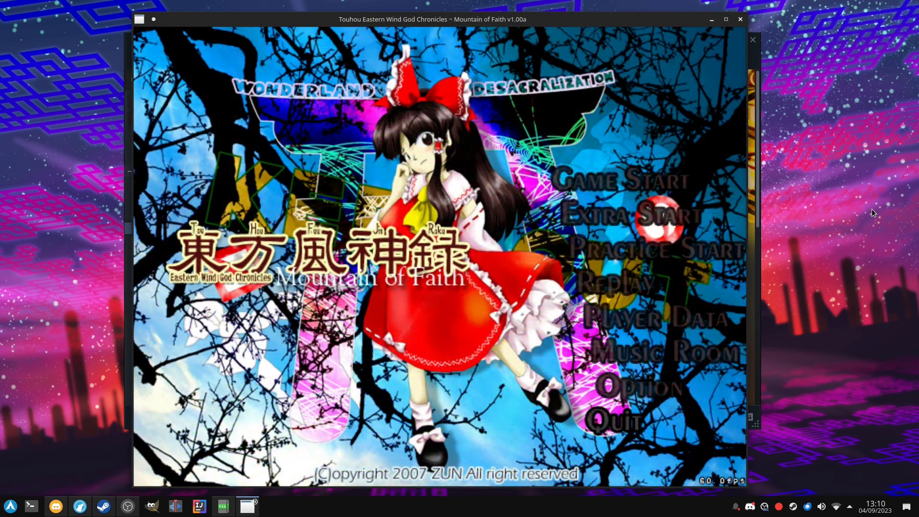
key(x)
key(x)
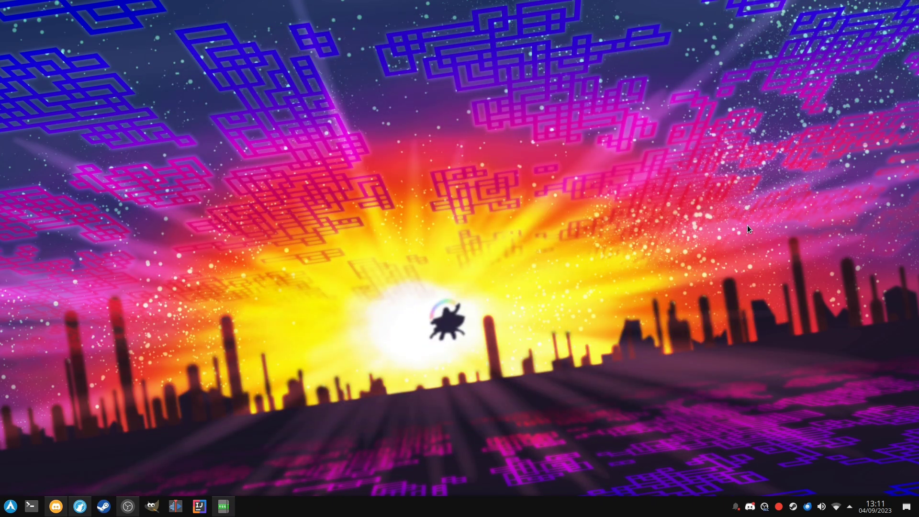